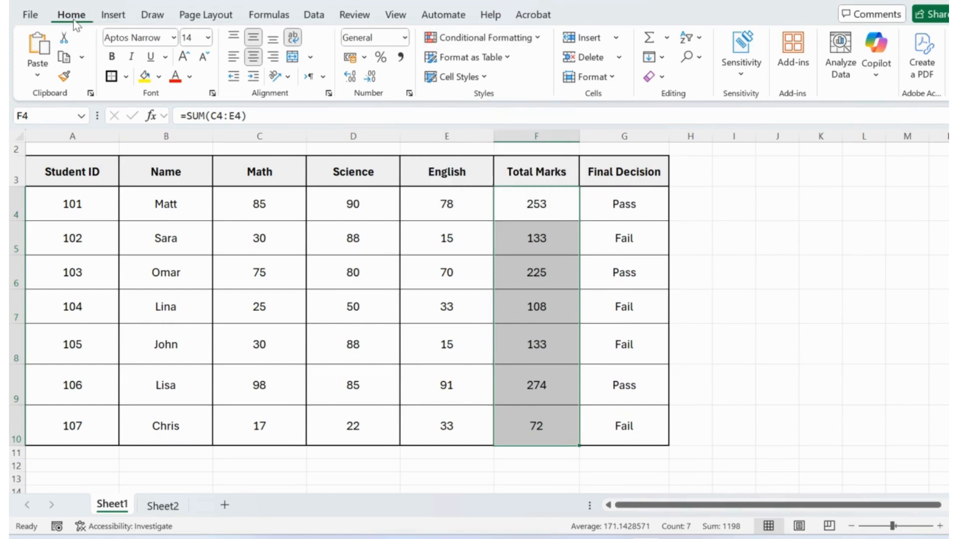
- Highlight the Total Marks values greater than 150 using Green Fill with Dark Green Text
{"action": "left_click", "coordinate": [537, 47]}
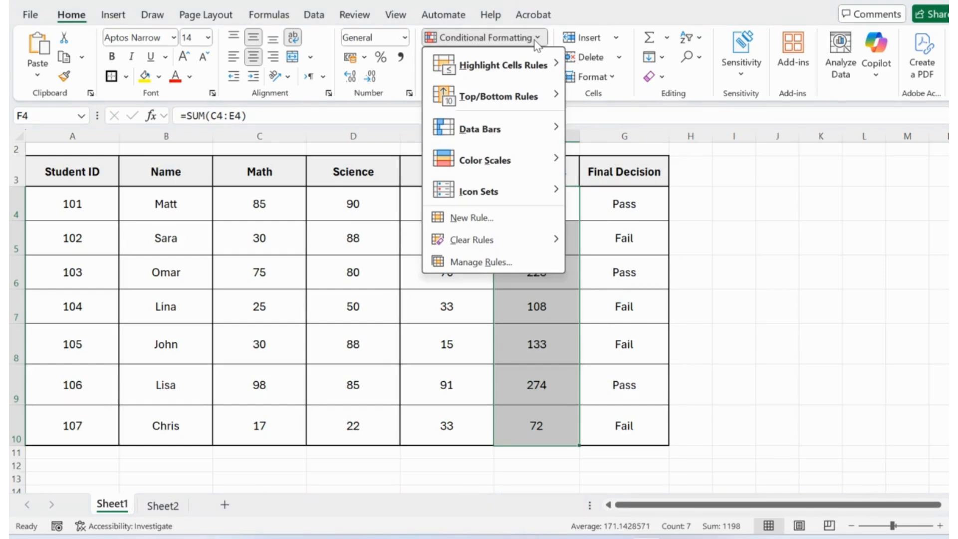
{"action": "mouse_move", "coordinate": [551, 65]}
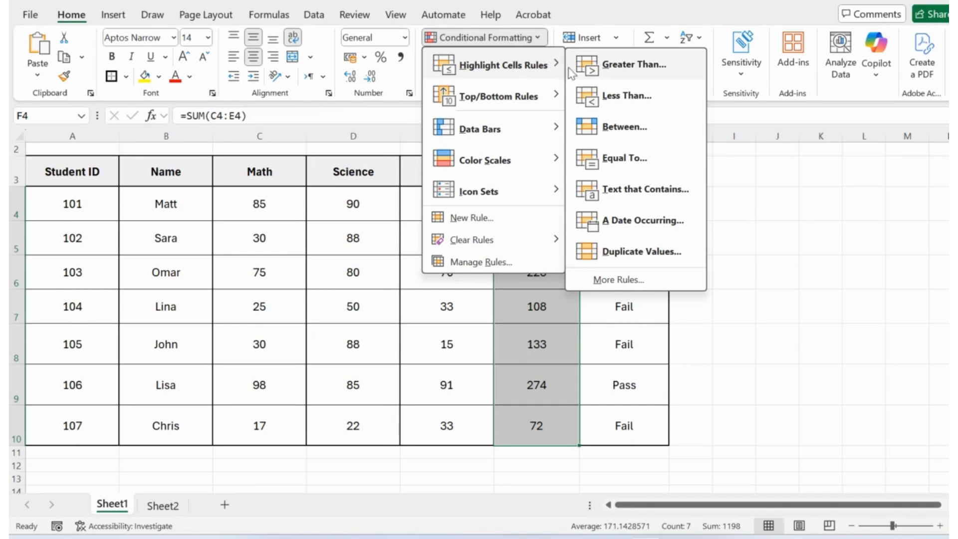
{"action": "left_click", "coordinate": [660, 79]}
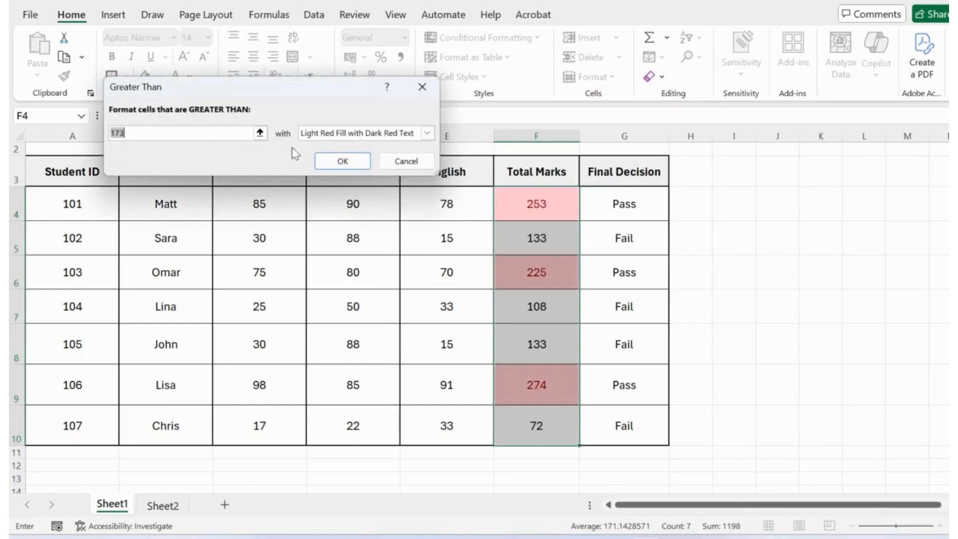
{"action": "type", "text": "150"}
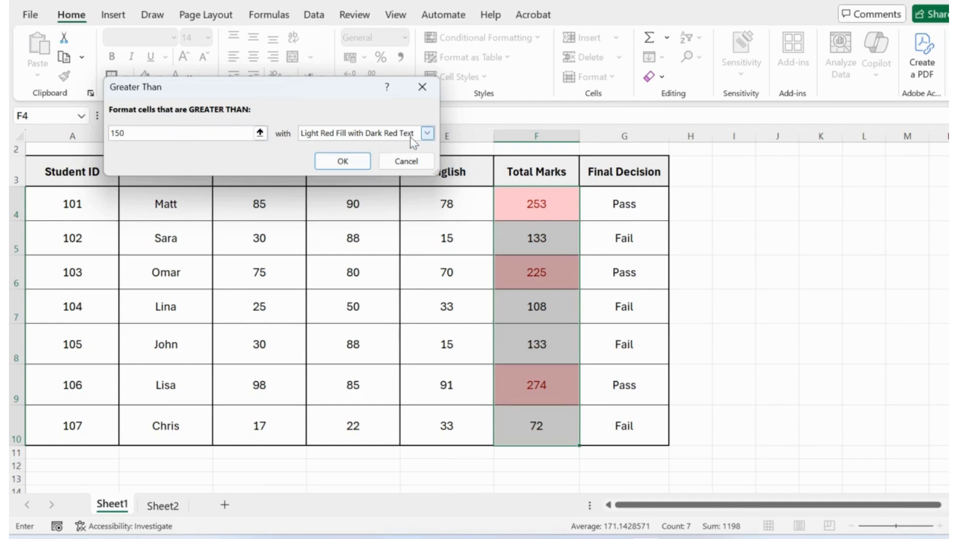
{"action": "left_click", "coordinate": [426, 133]}
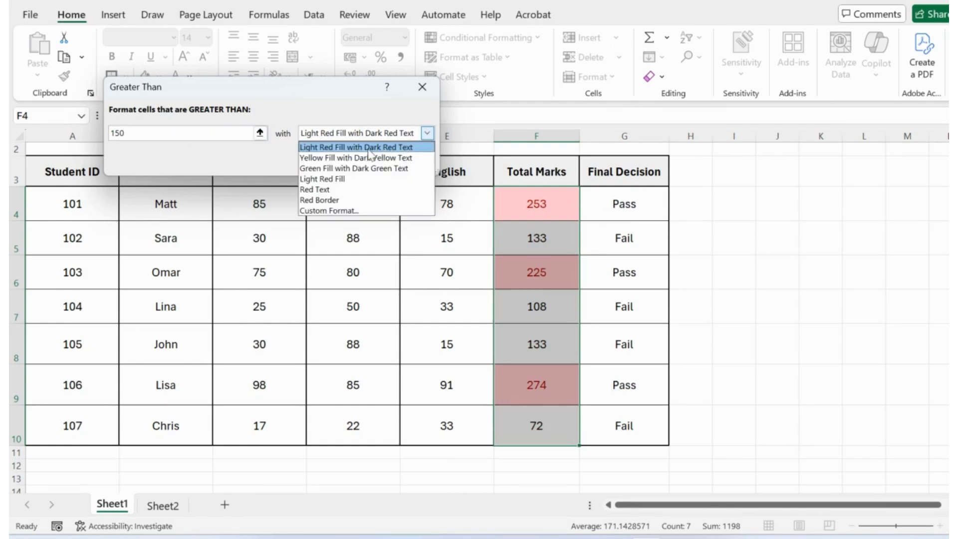
{"action": "left_click", "coordinate": [349, 157]}
{"action": "left_click", "coordinate": [427, 134]}
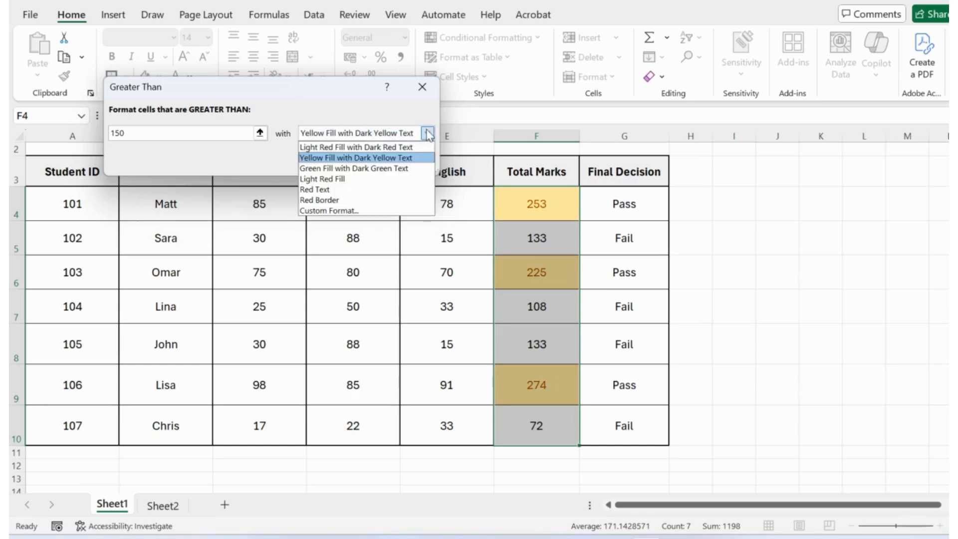
{"action": "left_click", "coordinate": [352, 168]}
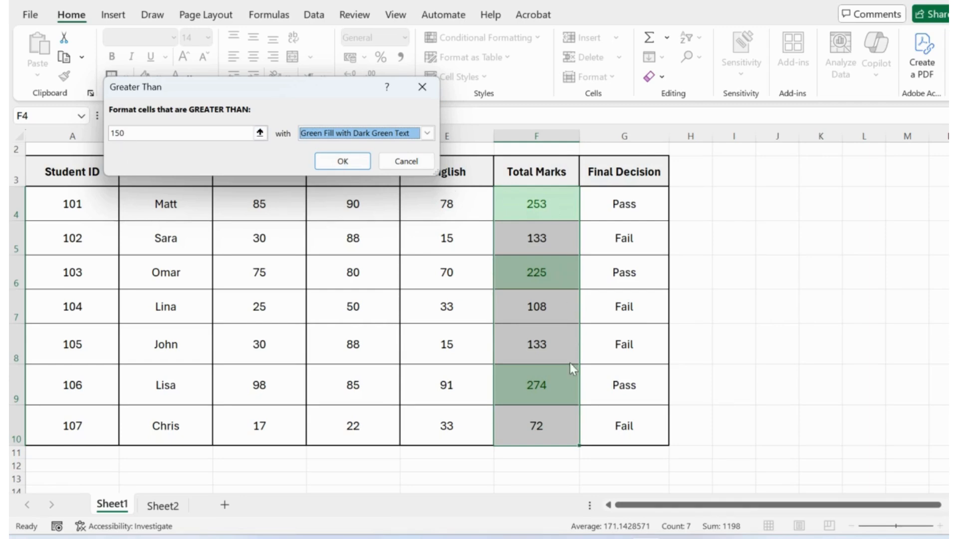
{"action": "left_click", "coordinate": [343, 165]}
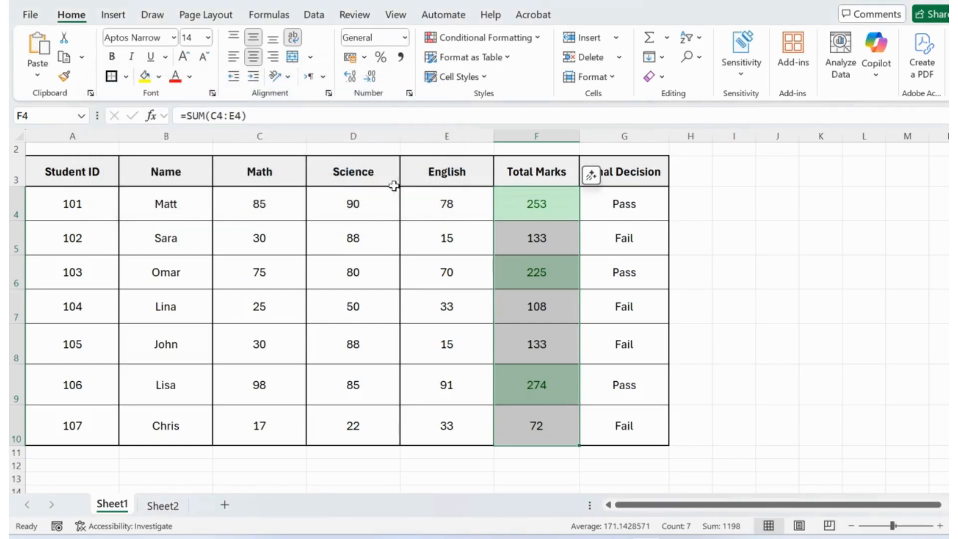
- Highlight the Total Marks values less than 150 using Light Red Fill with Dark Red Text
{"action": "left_click", "coordinate": [534, 40]}
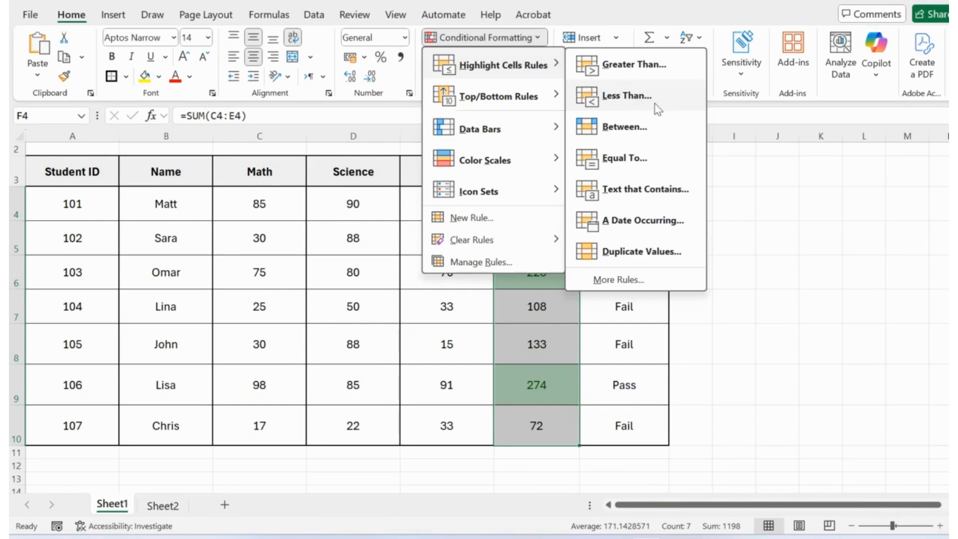
{"action": "left_click", "coordinate": [652, 101]}
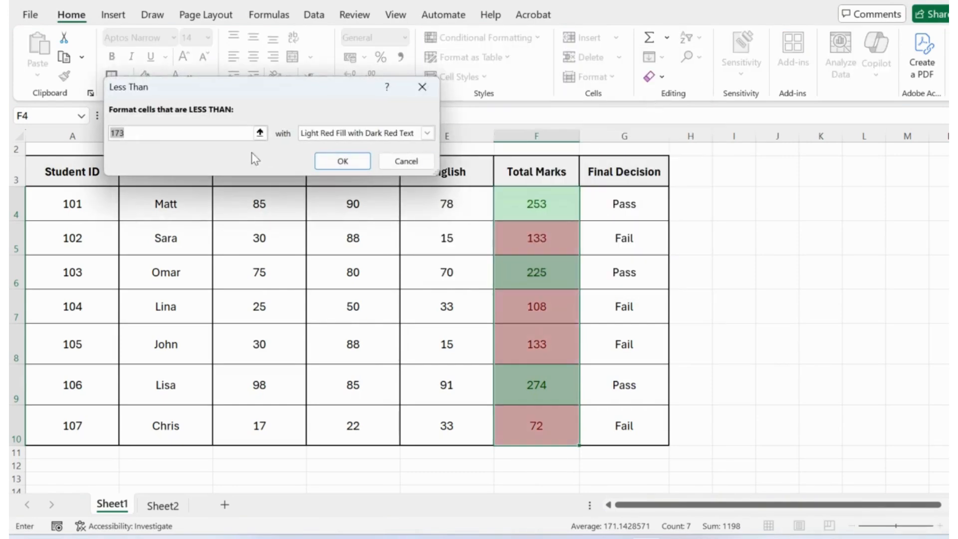
{"action": "type", "text": "150"}
{"action": "left_click", "coordinate": [342, 160]}
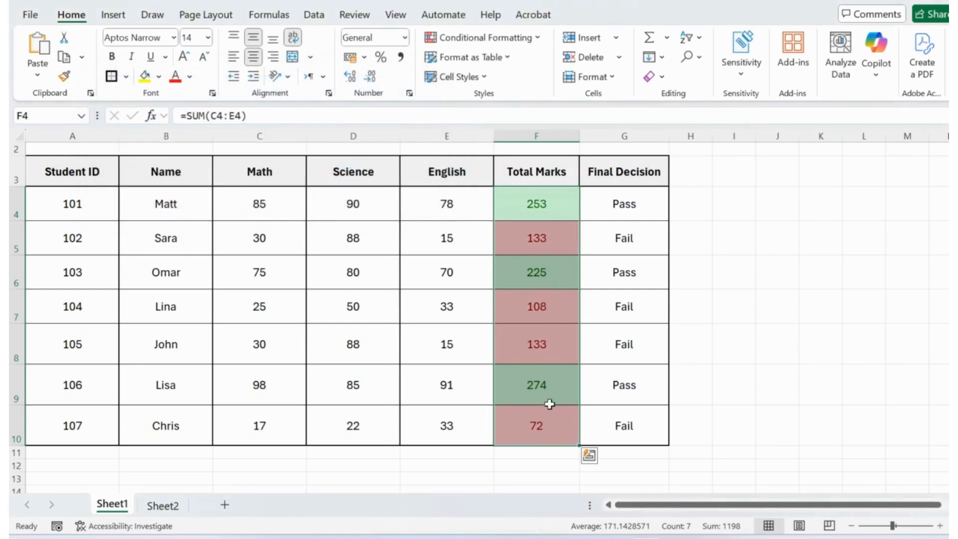
{"action": "left_click", "coordinate": [560, 219]}
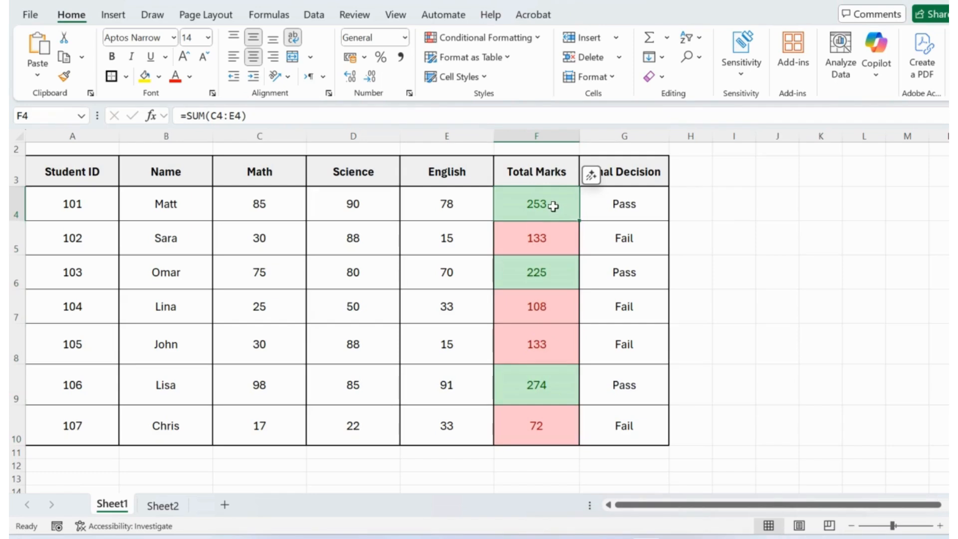
- Clear the conditional formatting rules from the Total Marks cells F4:F10
{"action": "left_click_drag", "start_coordinate": [552, 206], "coordinate": [549, 419]}
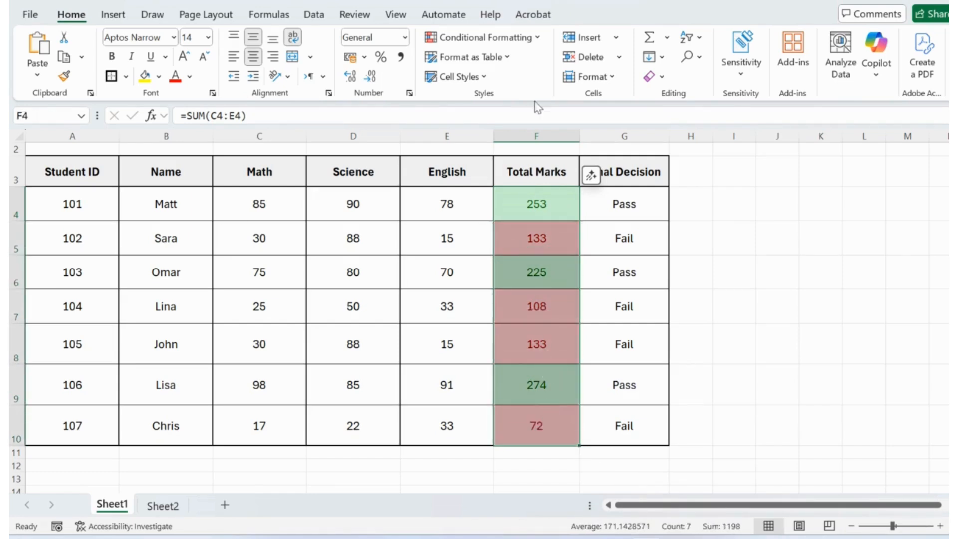
{"action": "left_click", "coordinate": [533, 39]}
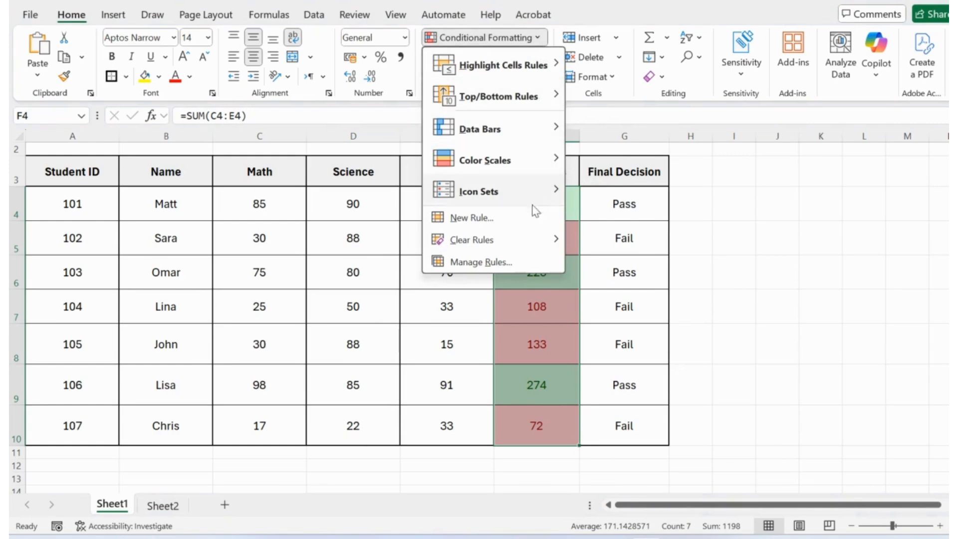
{"action": "mouse_move", "coordinate": [517, 240]}
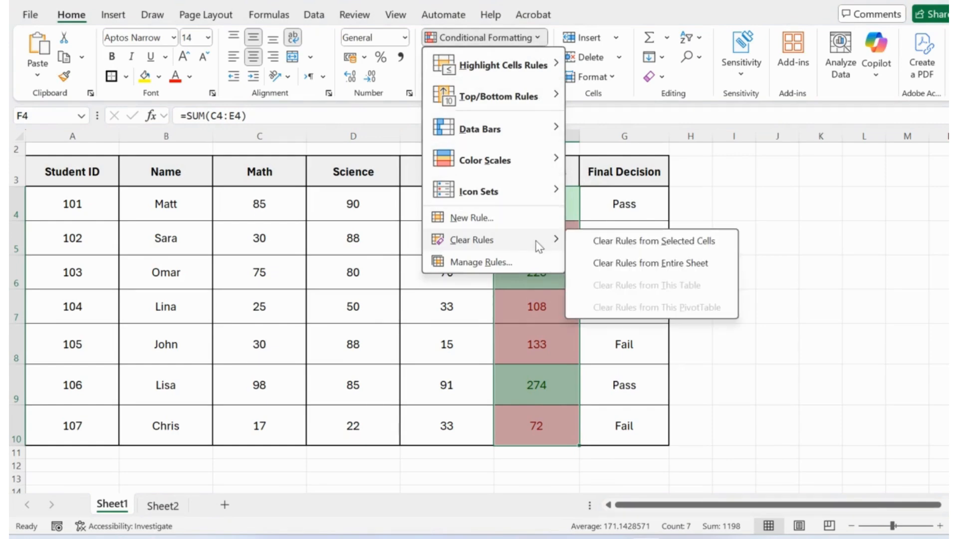
{"action": "left_click", "coordinate": [647, 241]}
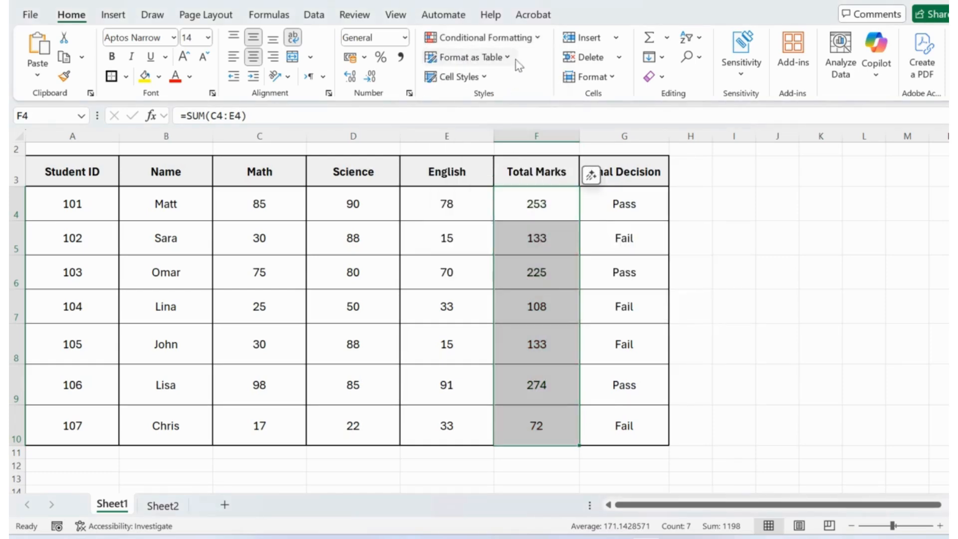
- Start a new top/bottom formatting rule for the Total Marks values and set it to the top 5
{"action": "left_click", "coordinate": [528, 44]}
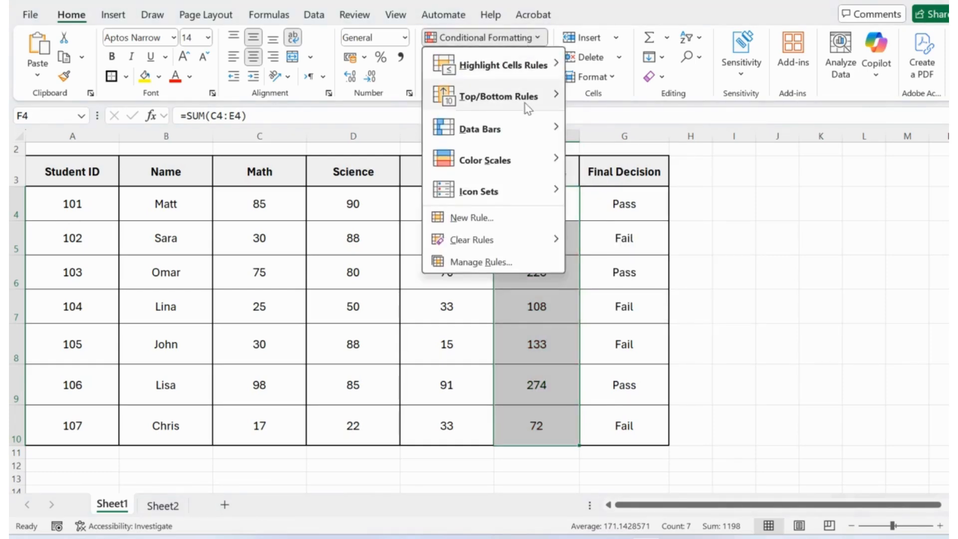
{"action": "mouse_move", "coordinate": [546, 103]}
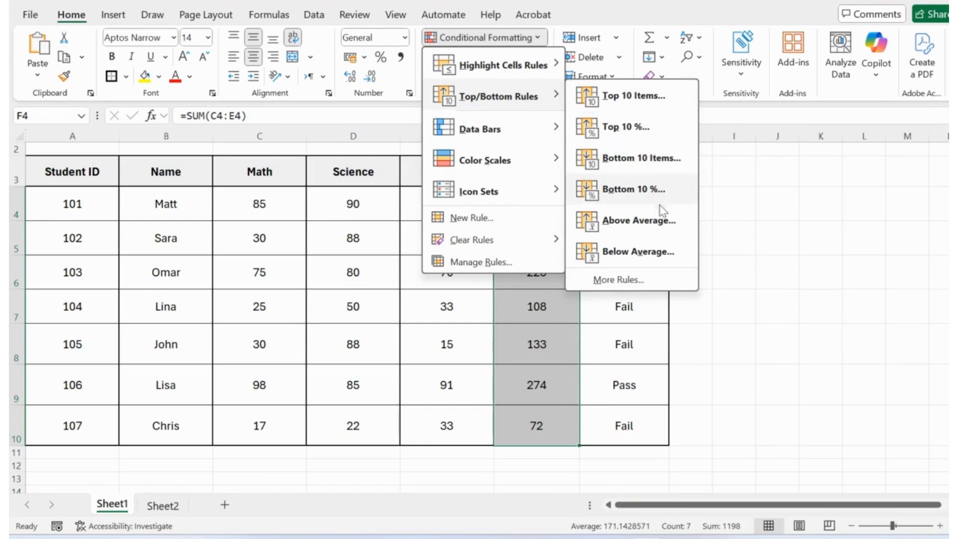
{"action": "left_click", "coordinate": [624, 280]}
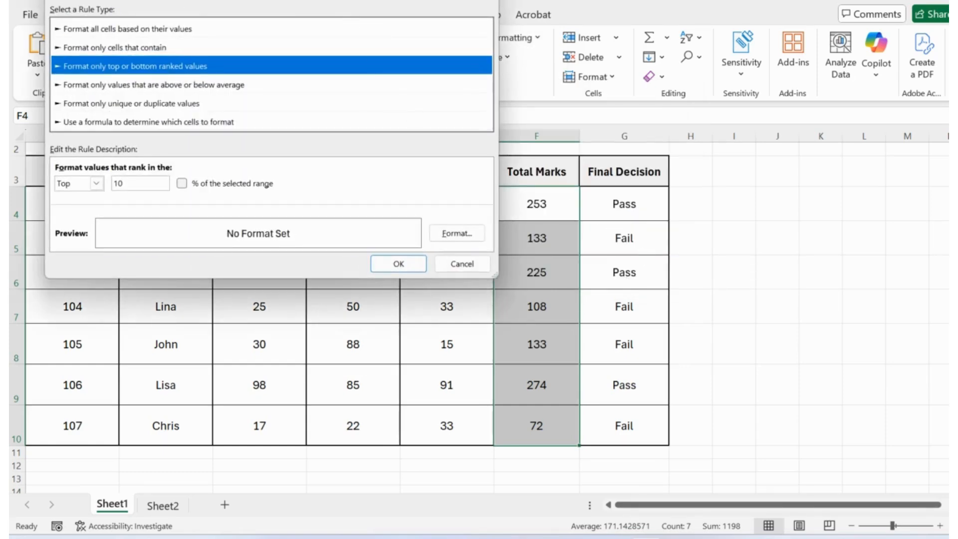
{"action": "left_click_drag", "start_coordinate": [341, 3], "coordinate": [685, 88]}
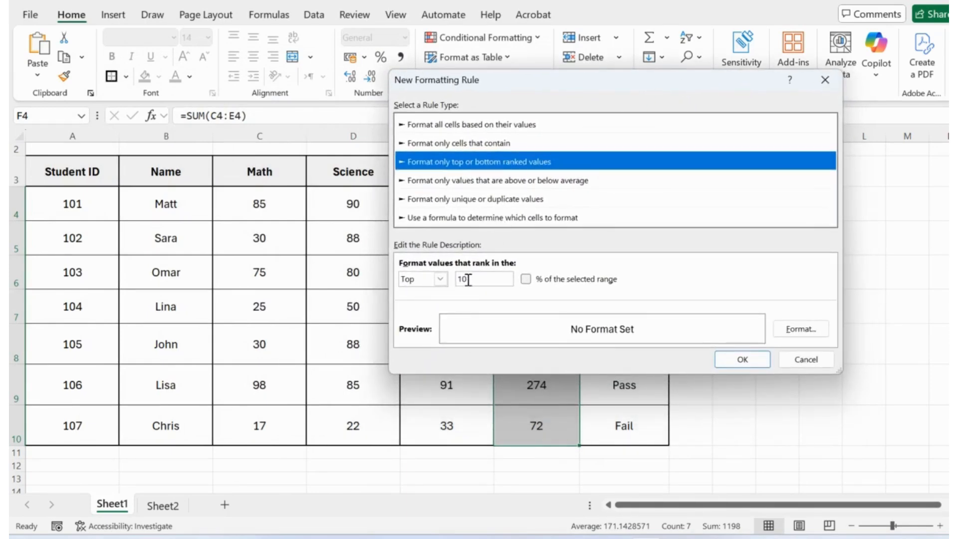
{"action": "left_click_drag", "start_coordinate": [468, 279], "coordinate": [455, 281]}
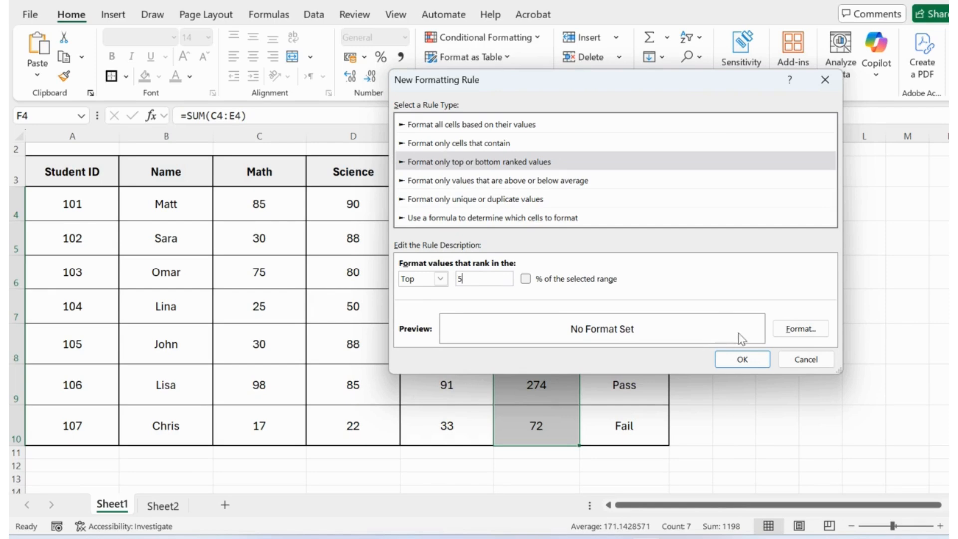
- Give the top 5 rule a light green background fill and apply it to the Total Marks values
{"action": "left_click", "coordinate": [793, 330]}
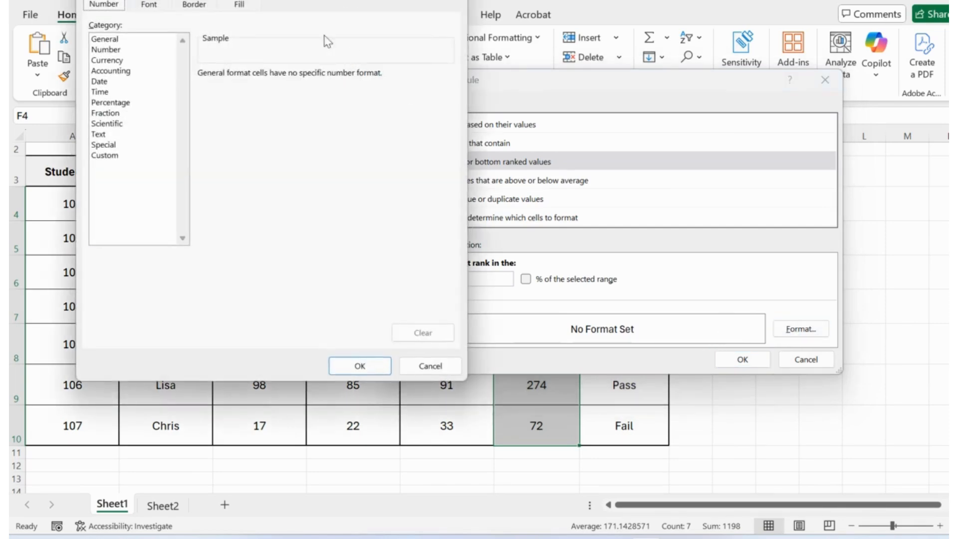
{"action": "left_click_drag", "start_coordinate": [265, 1], "coordinate": [377, 64]}
{"action": "left_click", "coordinate": [351, 87]}
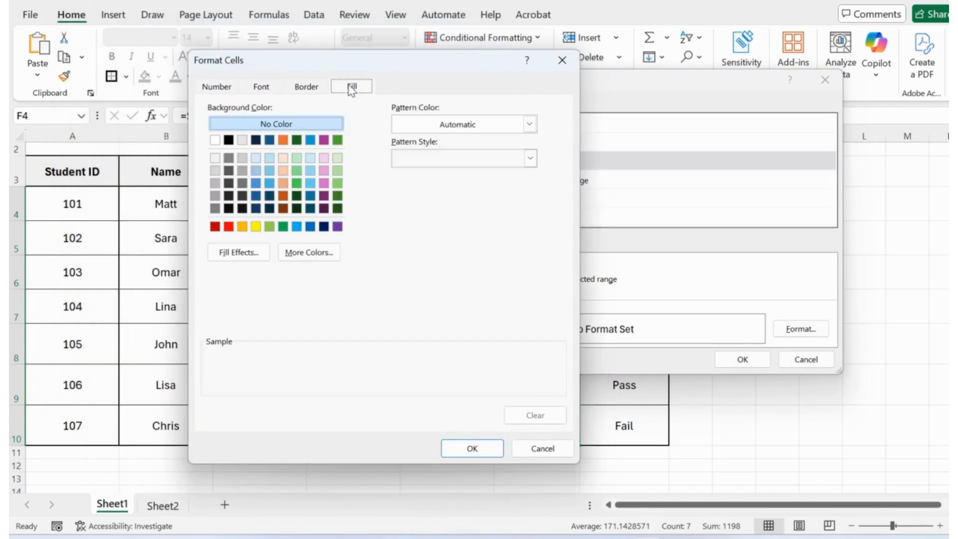
{"action": "left_click", "coordinate": [270, 226]}
{"action": "left_click", "coordinate": [456, 447]}
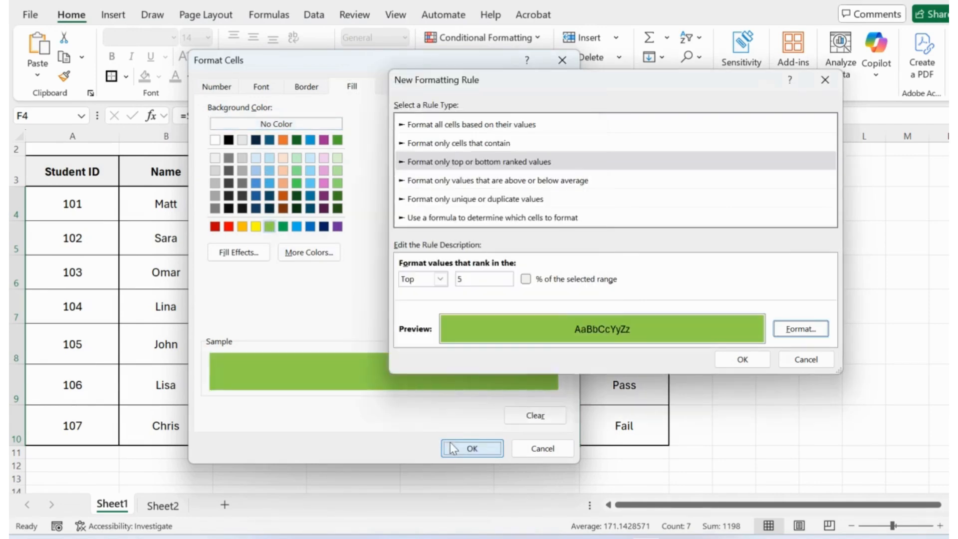
{"action": "left_click", "coordinate": [721, 361]}
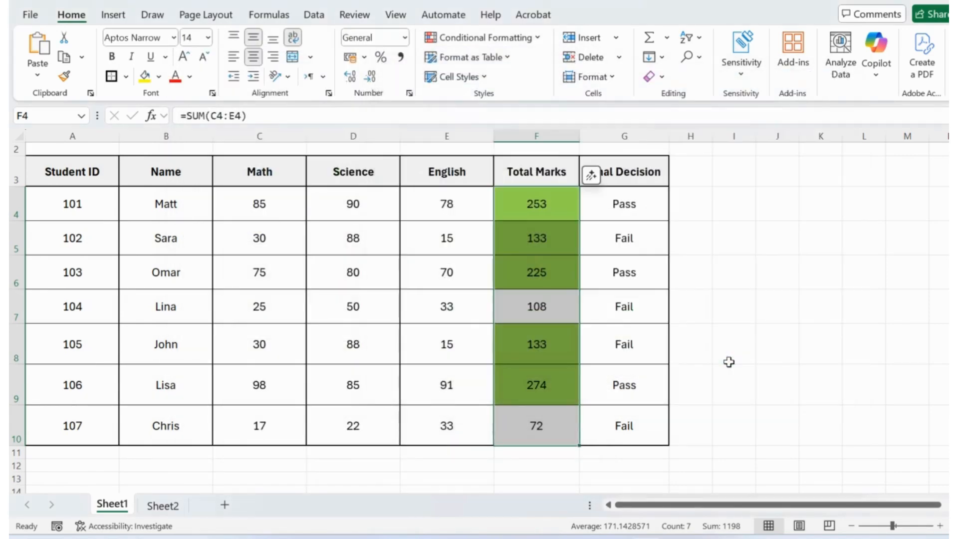
- Select the Total Marks cells F4:F10 and clear their top 5 highlighting
{"action": "left_click", "coordinate": [641, 258]}
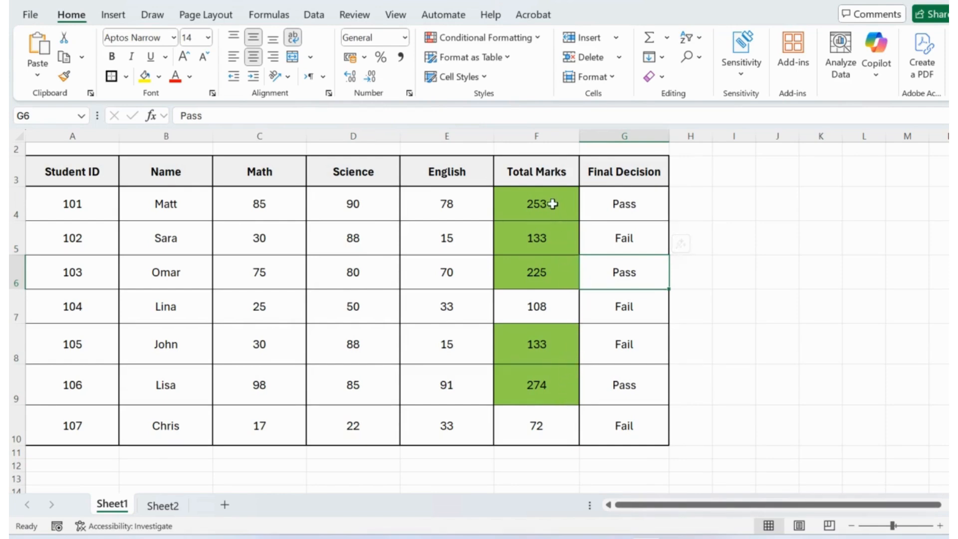
{"action": "left_click_drag", "start_coordinate": [552, 204], "coordinate": [552, 429]}
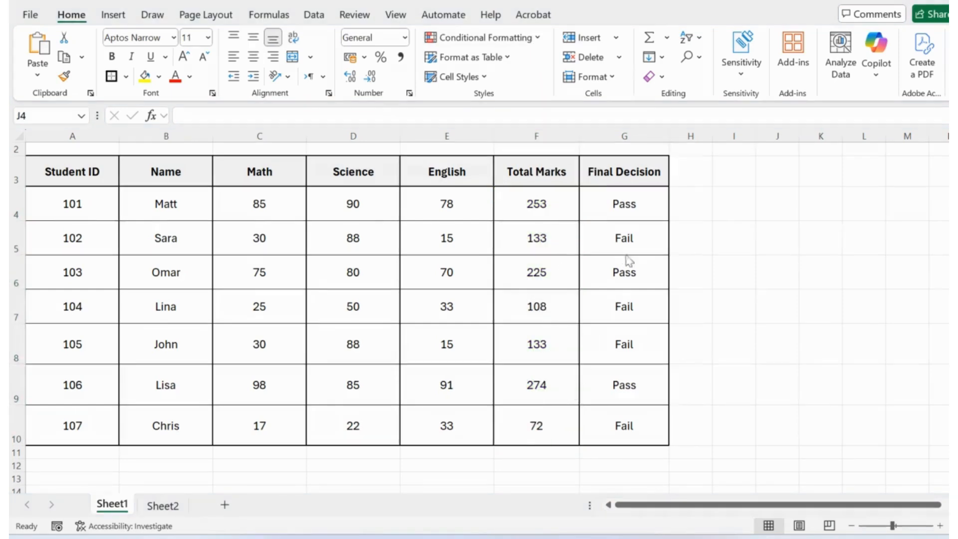
- Start a Greater Than highlight rule on the Total Marks cells F4:F10 with a threshold of 150
{"action": "left_click", "coordinate": [614, 203]}
{"action": "left_click_drag", "start_coordinate": [536, 195], "coordinate": [536, 404]}
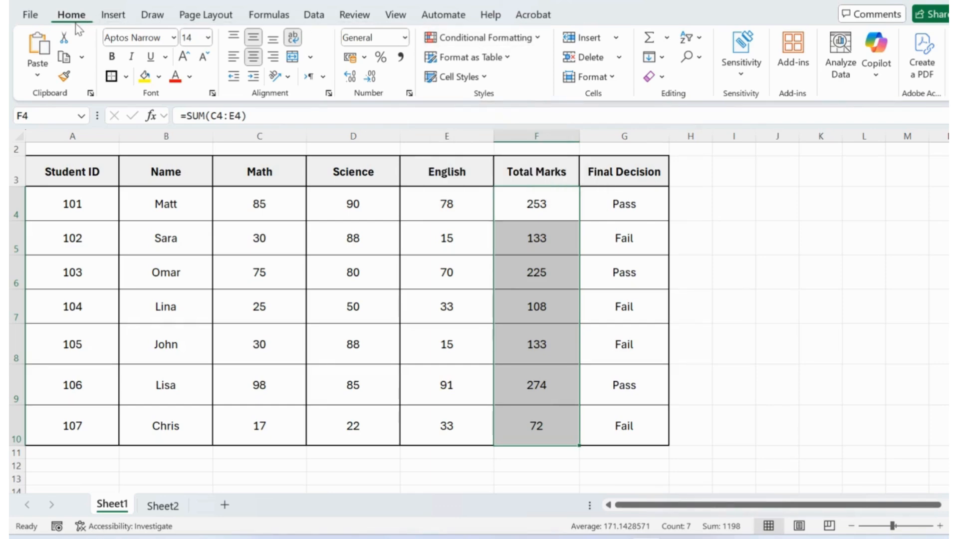
{"action": "left_click", "coordinate": [534, 41]}
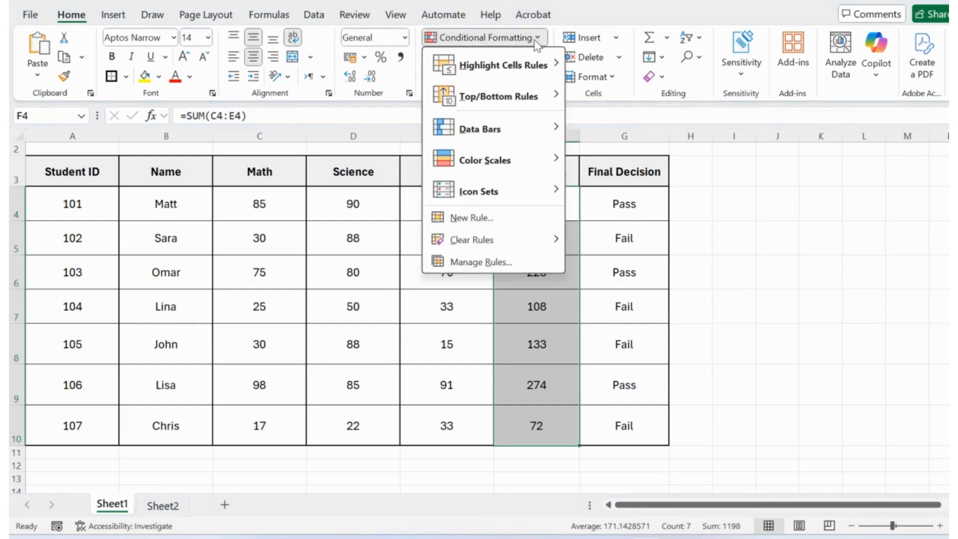
{"action": "mouse_move", "coordinate": [551, 66]}
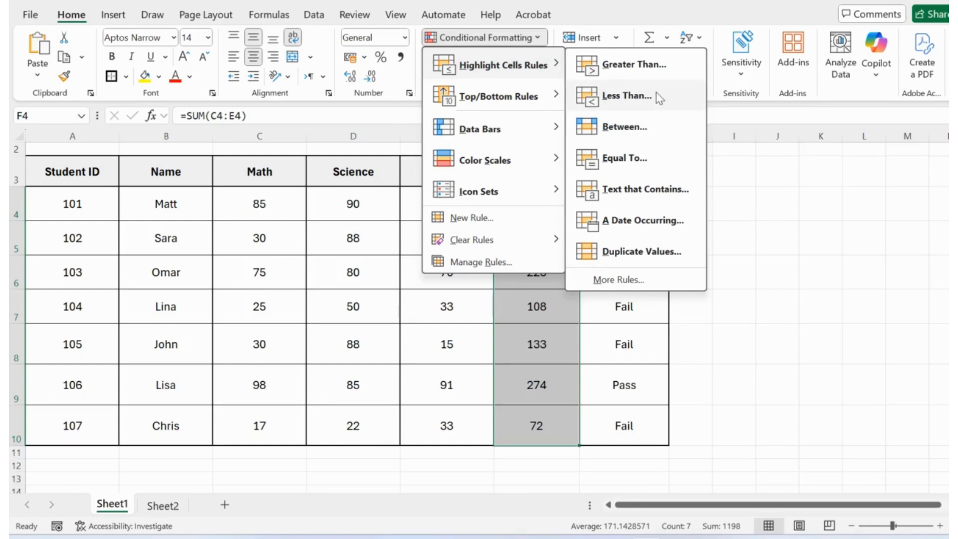
{"action": "left_click", "coordinate": [658, 75]}
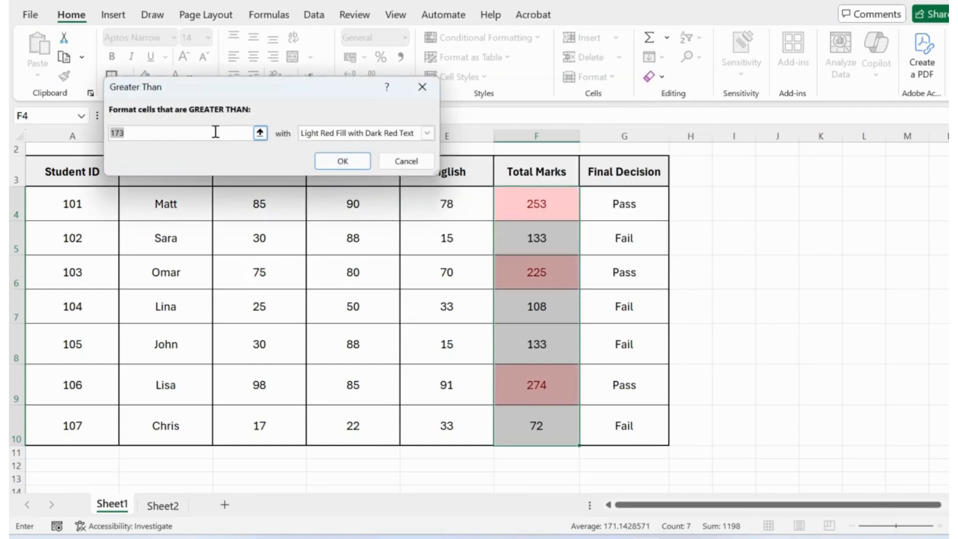
{"action": "type", "text": "150"}
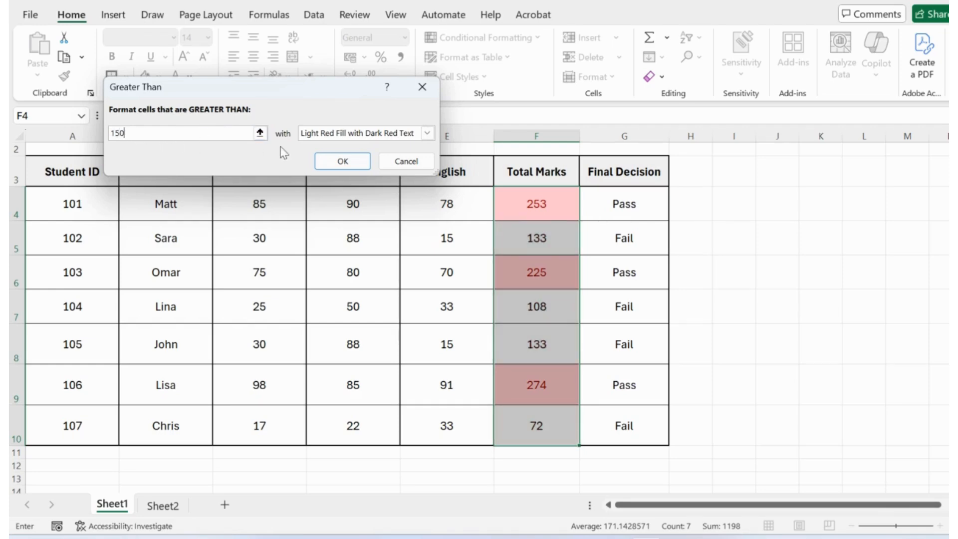
- Give the greater-than rule the Green Fill with Dark Green Text format and apply it to the Total Marks cells
{"action": "left_click", "coordinate": [426, 134]}
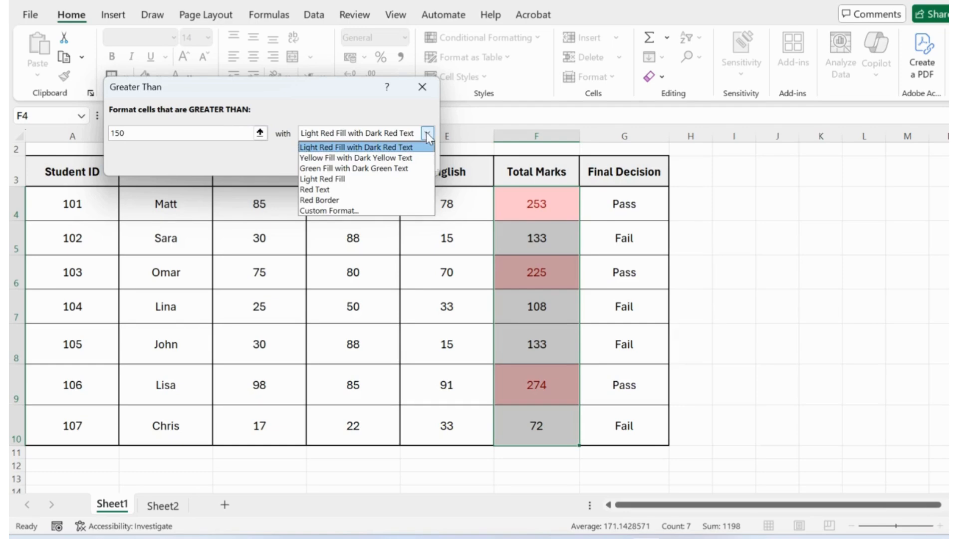
{"action": "left_click", "coordinate": [349, 159]}
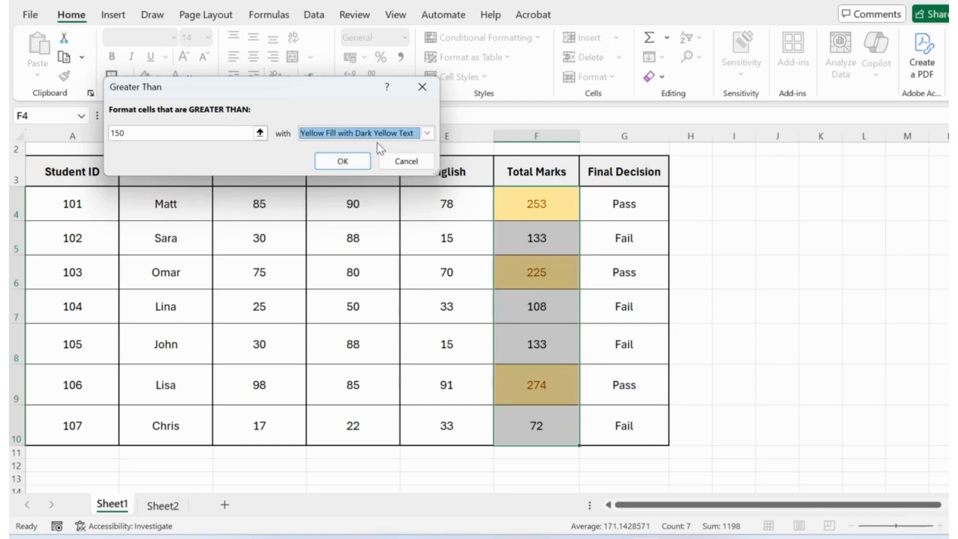
{"action": "left_click", "coordinate": [426, 133]}
{"action": "left_click", "coordinate": [350, 168]}
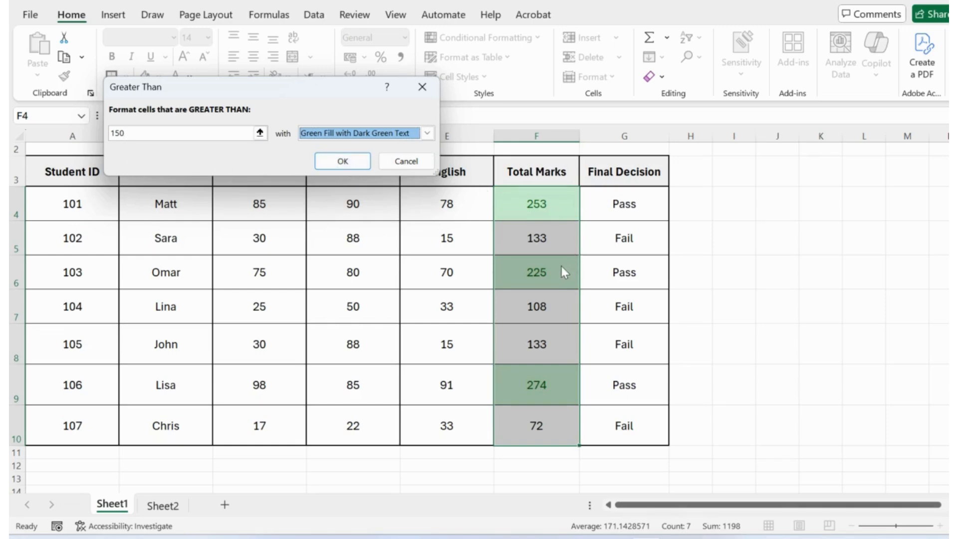
{"action": "left_click", "coordinate": [343, 162]}
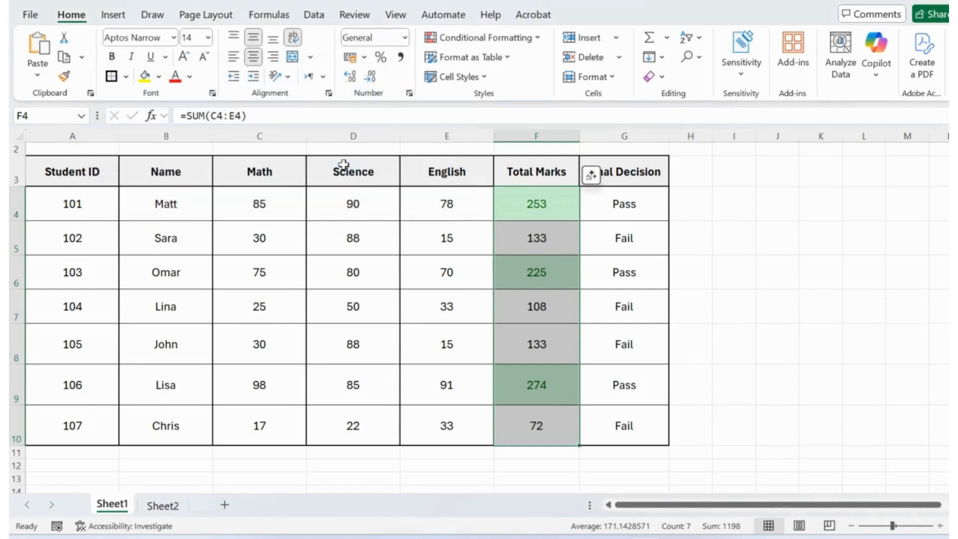
- Add a Less Than rule that formats Total Marks below 150 with Light Red Fill with Dark Red Text
{"action": "left_click", "coordinate": [535, 39]}
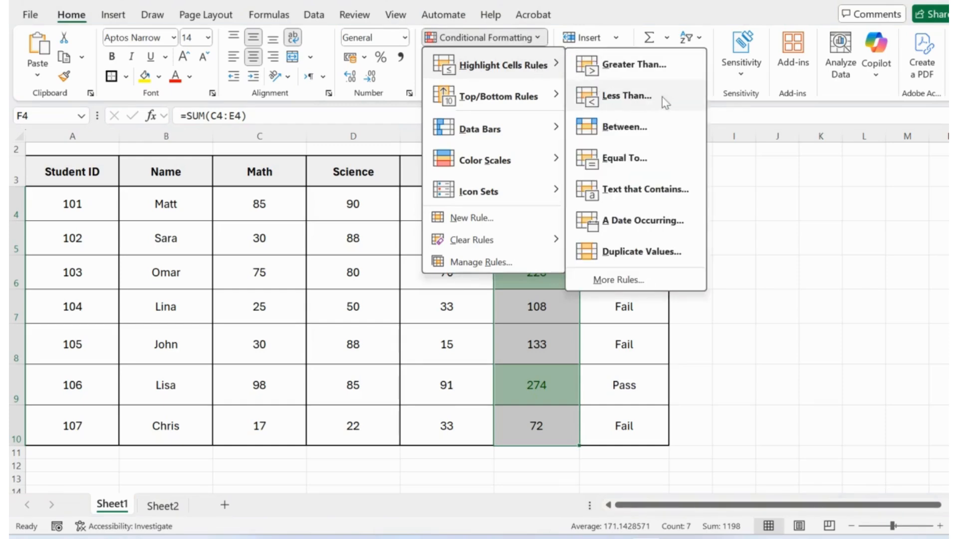
{"action": "left_click", "coordinate": [651, 102]}
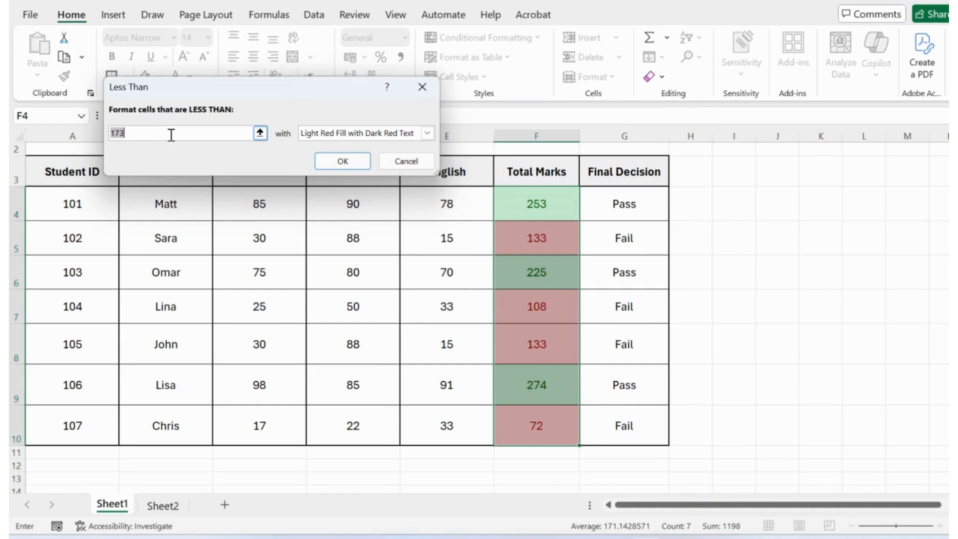
{"action": "type", "text": "150"}
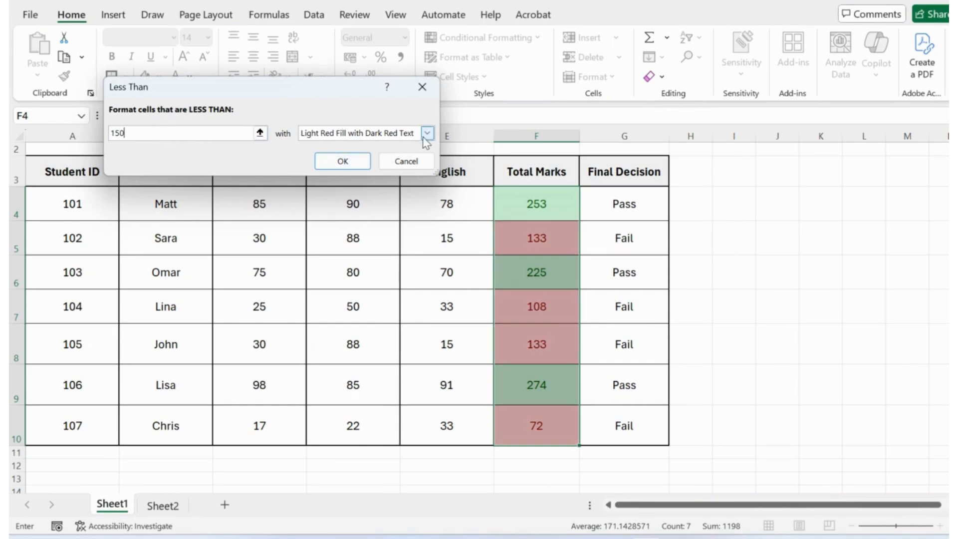
{"action": "left_click", "coordinate": [363, 160]}
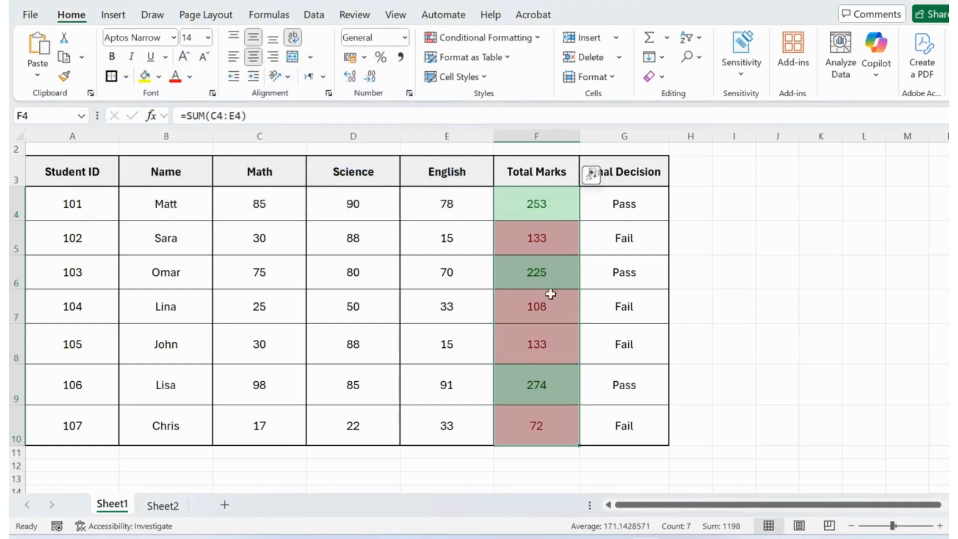
- Clear the greater-than and less-than conditional formatting rules from the Total Marks cells F4:F10
{"action": "left_click", "coordinate": [560, 218]}
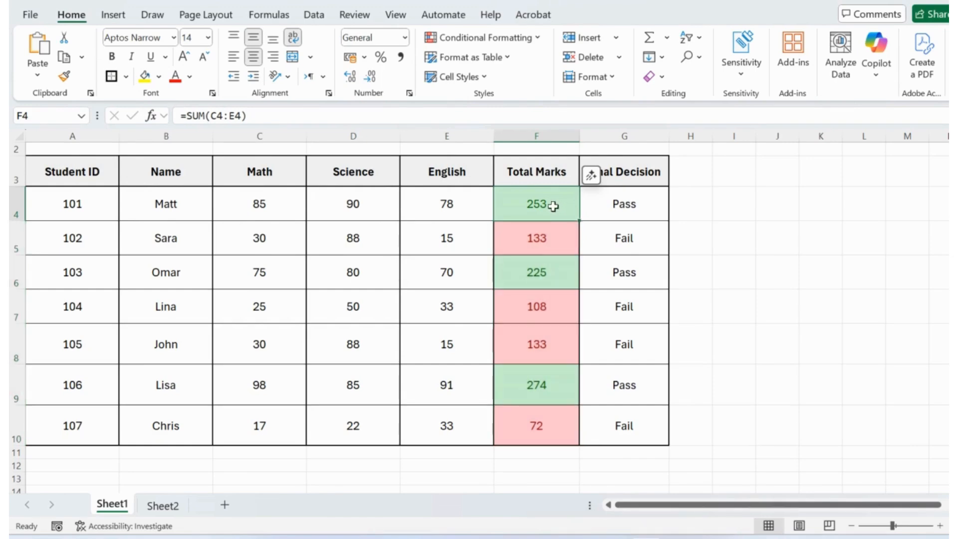
{"action": "left_click_drag", "start_coordinate": [553, 206], "coordinate": [549, 422]}
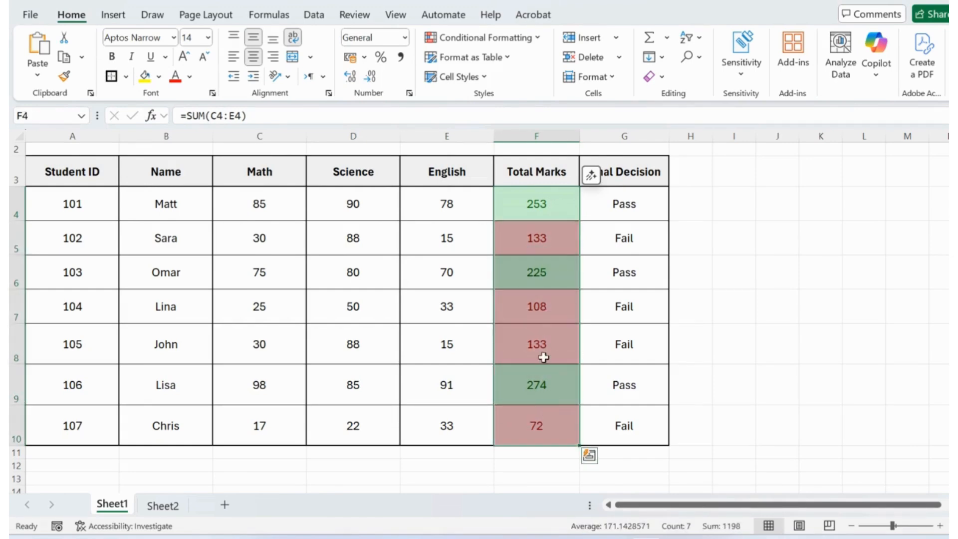
{"action": "left_click", "coordinate": [536, 39]}
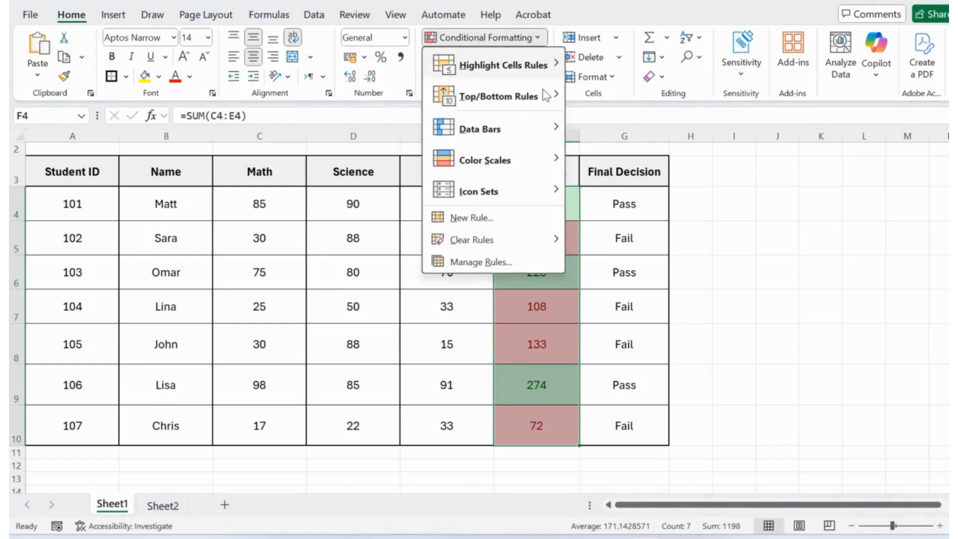
{"action": "mouse_move", "coordinate": [499, 240]}
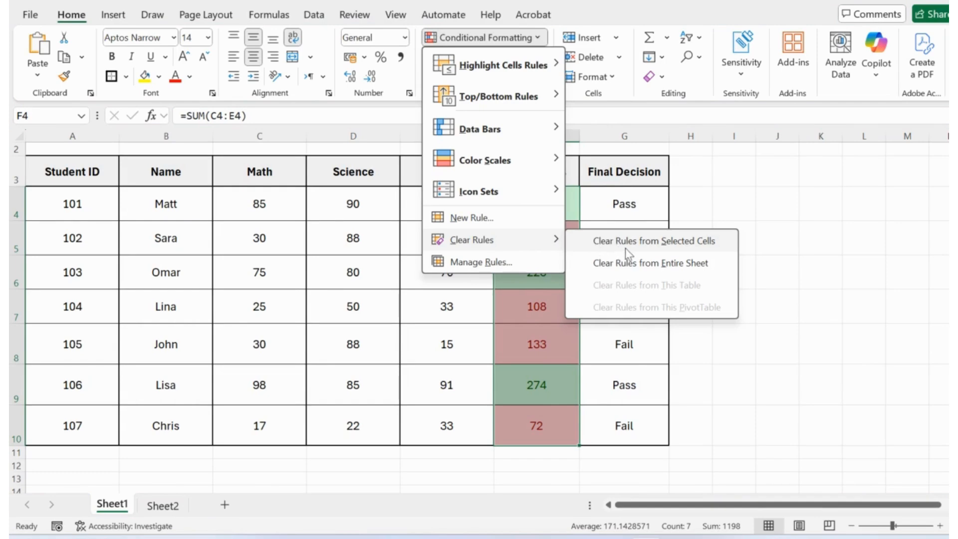
{"action": "left_click", "coordinate": [647, 246]}
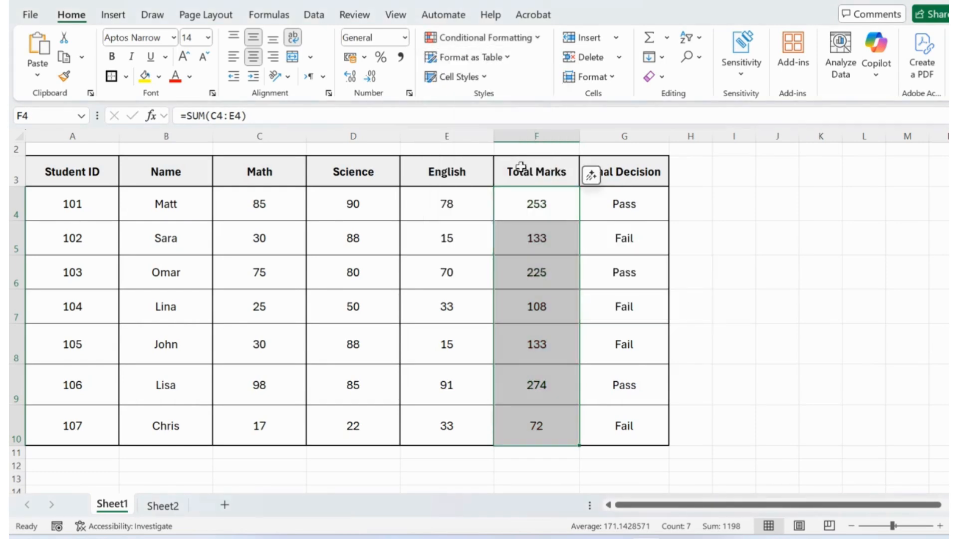
- Start a custom top/bottom formatting rule for the Total Marks cells that ranks the top 5 values
{"action": "left_click", "coordinate": [526, 39]}
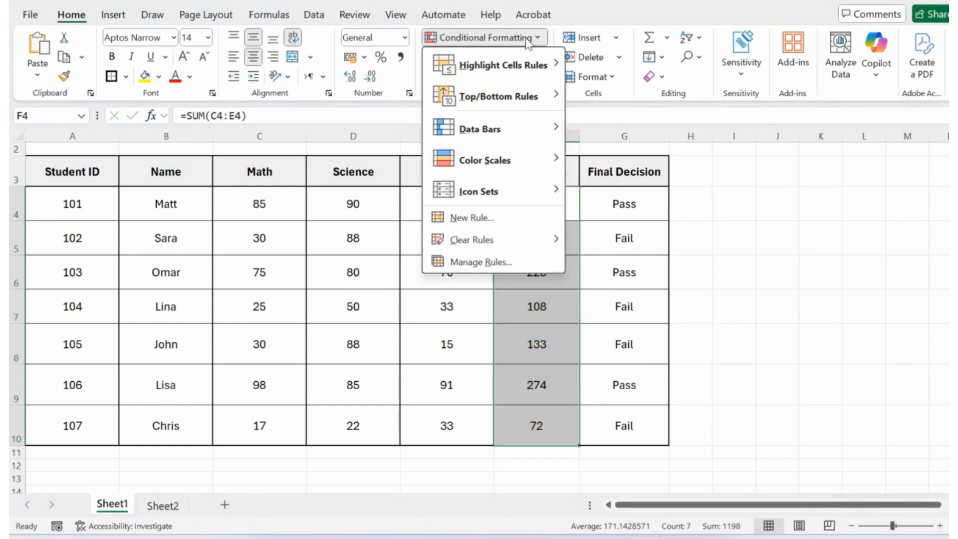
{"action": "mouse_move", "coordinate": [525, 102]}
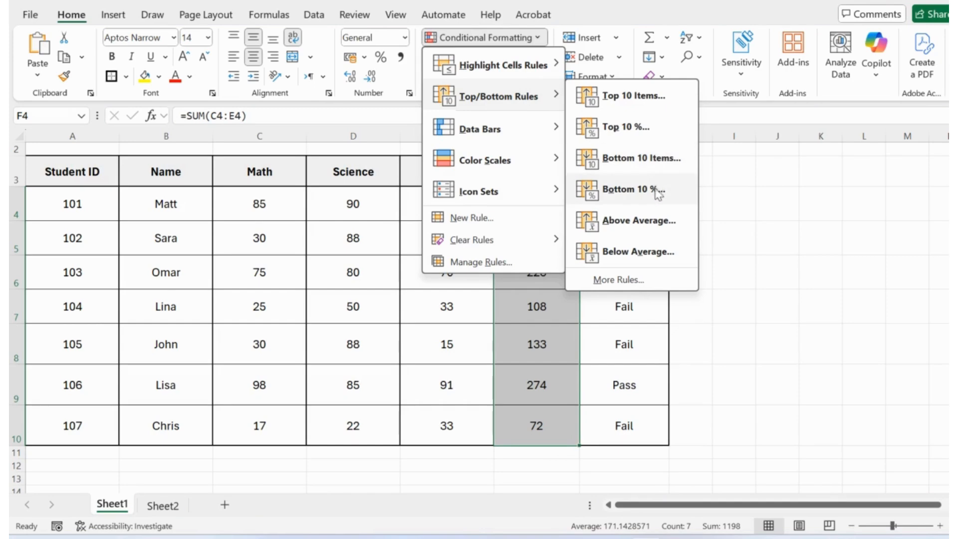
{"action": "left_click", "coordinate": [619, 280]}
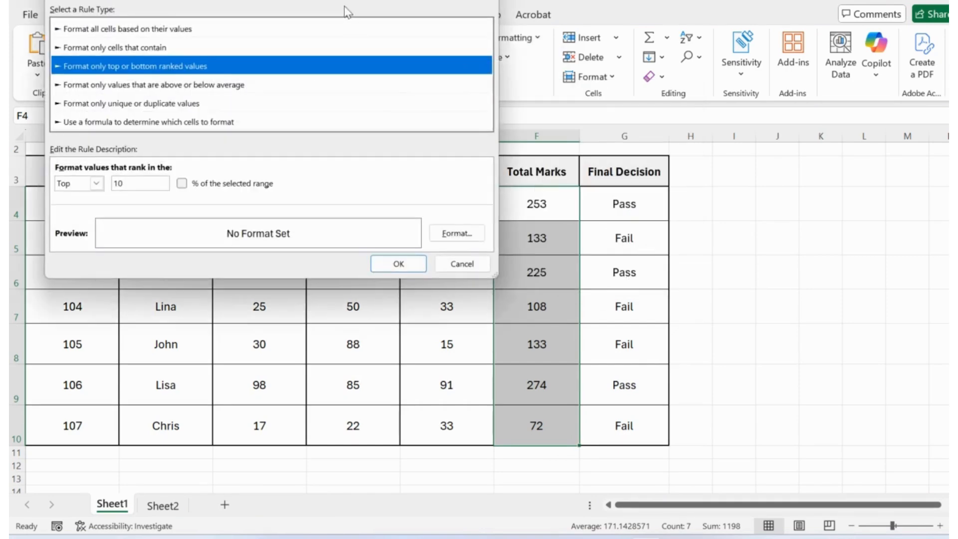
{"action": "left_click_drag", "start_coordinate": [341, 0], "coordinate": [686, 88]}
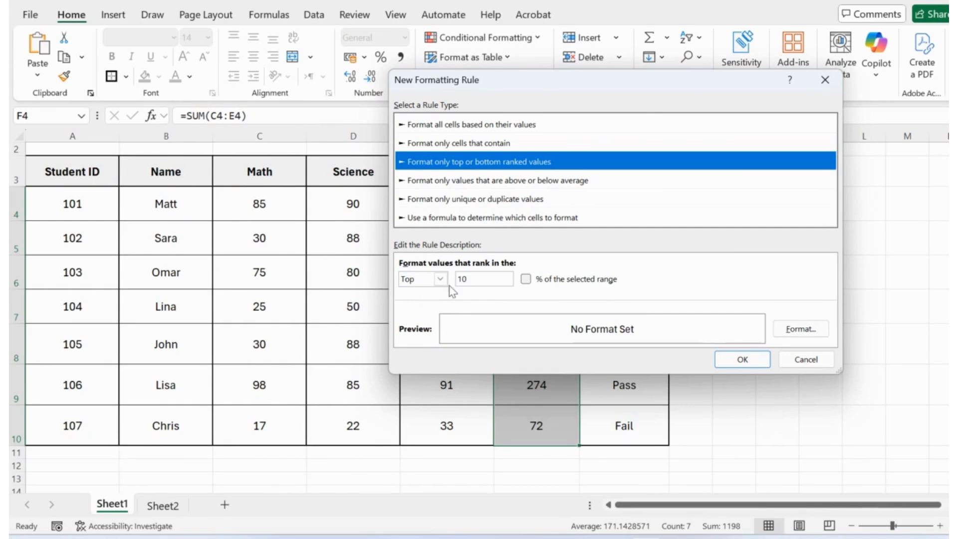
{"action": "left_click_drag", "start_coordinate": [469, 280], "coordinate": [454, 278]}
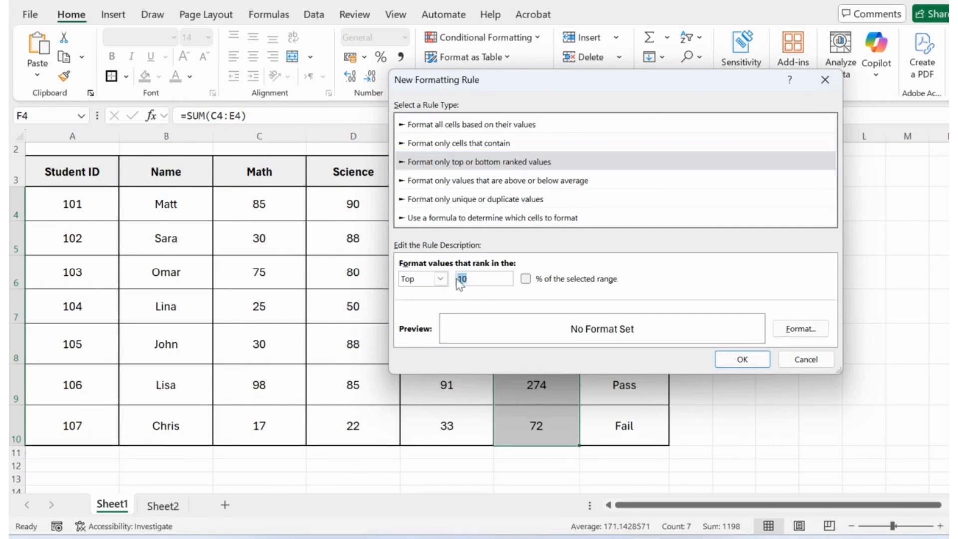
{"action": "type", "text": "5"}
- Set the top 5 rule's format to a light green background fill and apply it to the Total Marks values
{"action": "left_click", "coordinate": [793, 332]}
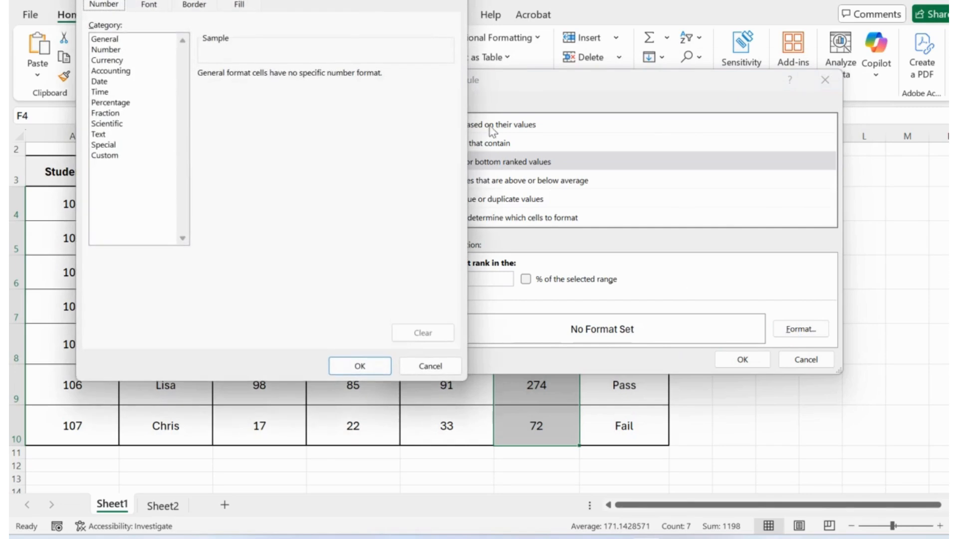
{"action": "left_click_drag", "start_coordinate": [268, 1], "coordinate": [378, 63]}
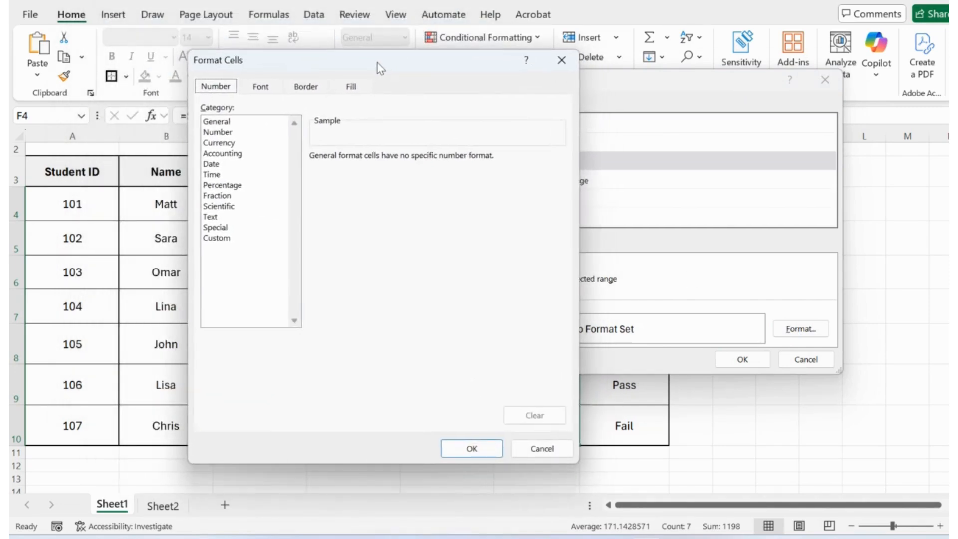
{"action": "left_click", "coordinate": [352, 88]}
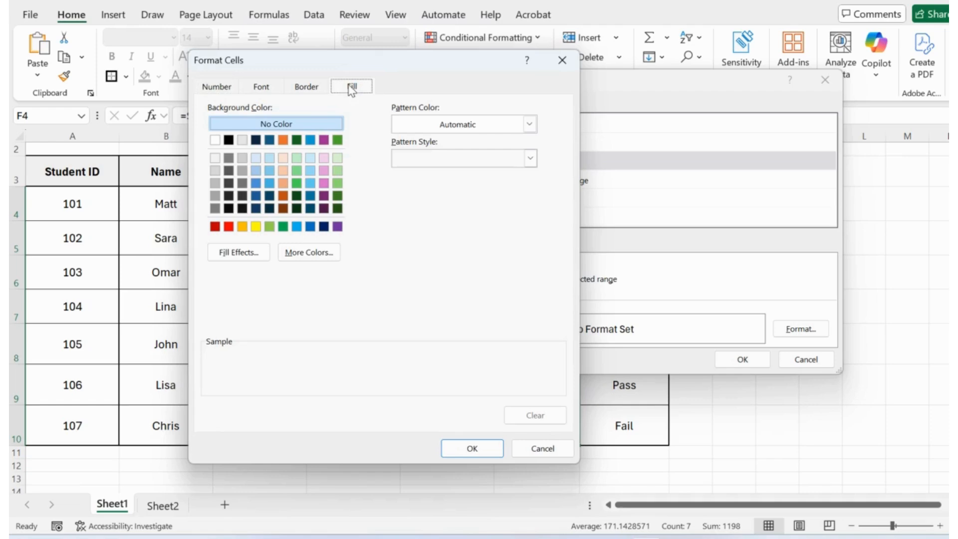
{"action": "left_click", "coordinate": [270, 227]}
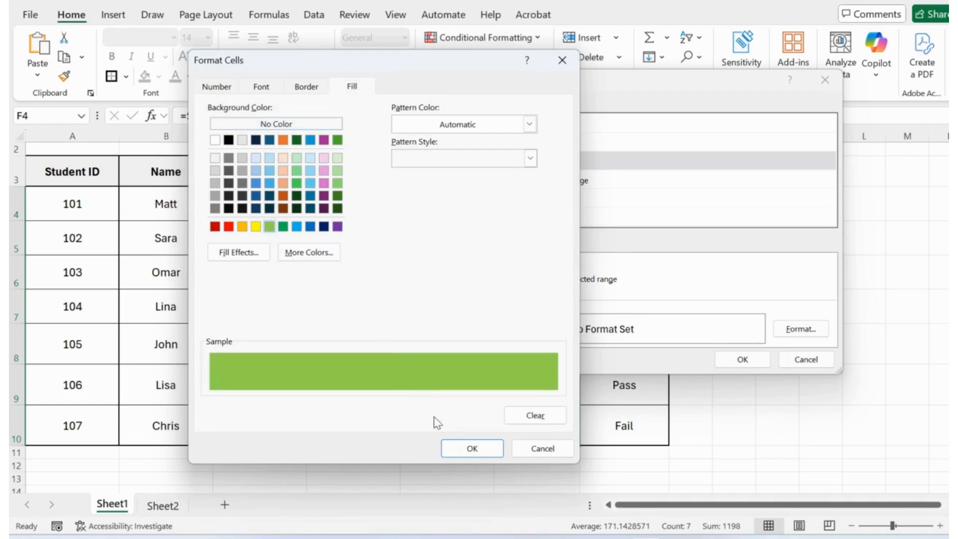
{"action": "left_click", "coordinate": [456, 447]}
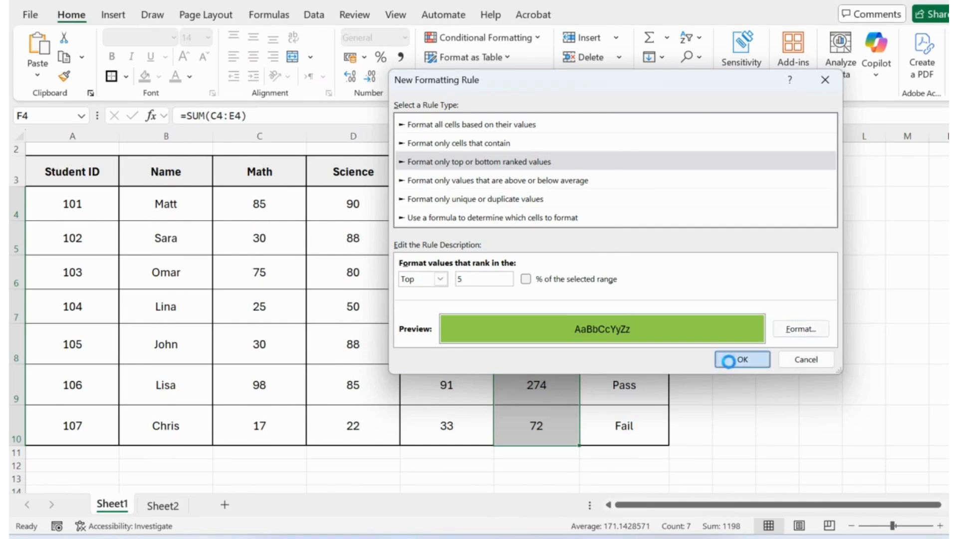
{"action": "left_click", "coordinate": [728, 360]}
{"action": "left_click", "coordinate": [641, 257]}
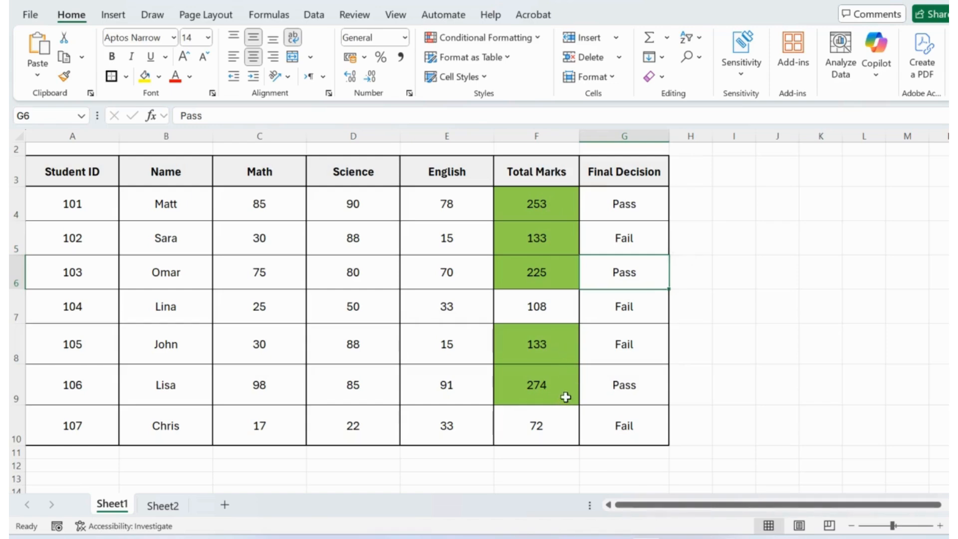
- Clear the top 5 conditional formatting rule from the Total Marks cells F4:F10
{"action": "left_click_drag", "start_coordinate": [536, 203], "coordinate": [536, 425]}
{"action": "left_click", "coordinate": [482, 37]}
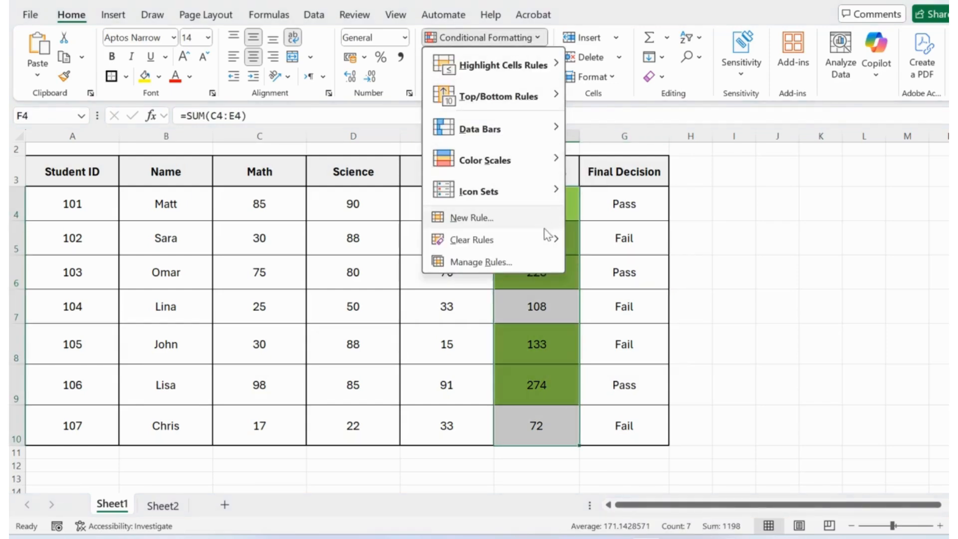
{"action": "mouse_move", "coordinate": [548, 239]}
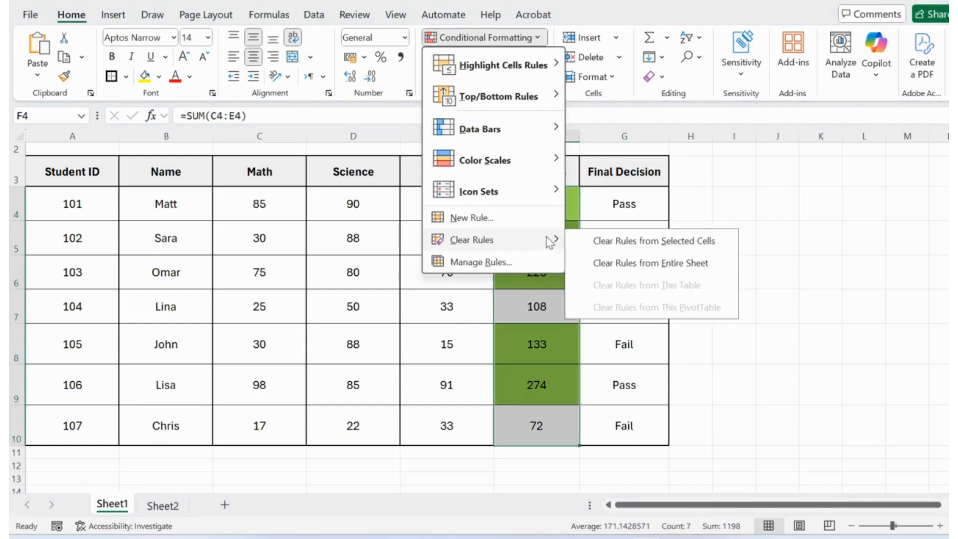
{"action": "left_click", "coordinate": [599, 243]}
- Apply green gradient-fill data bars to the Total Marks cells F4:F10
{"action": "left_click", "coordinate": [479, 36]}
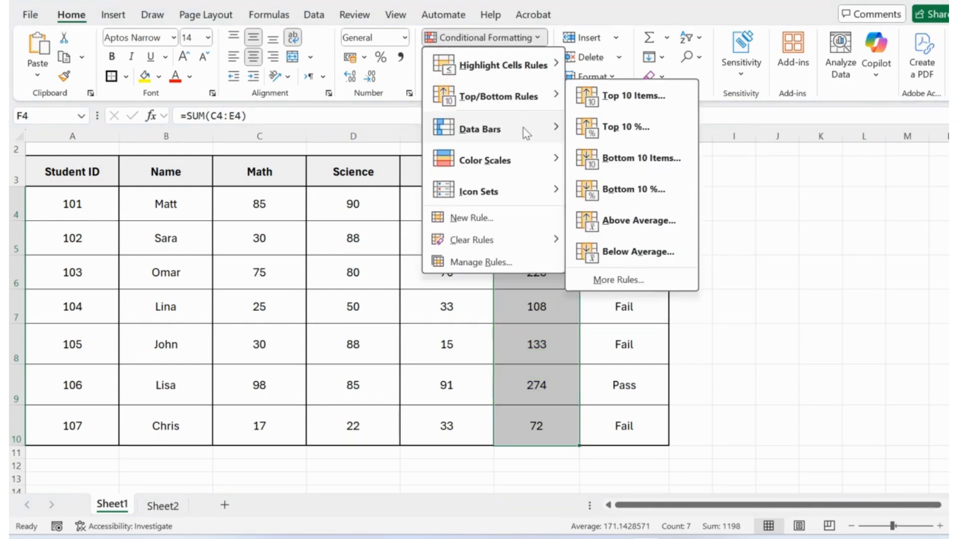
{"action": "mouse_move", "coordinate": [526, 135]}
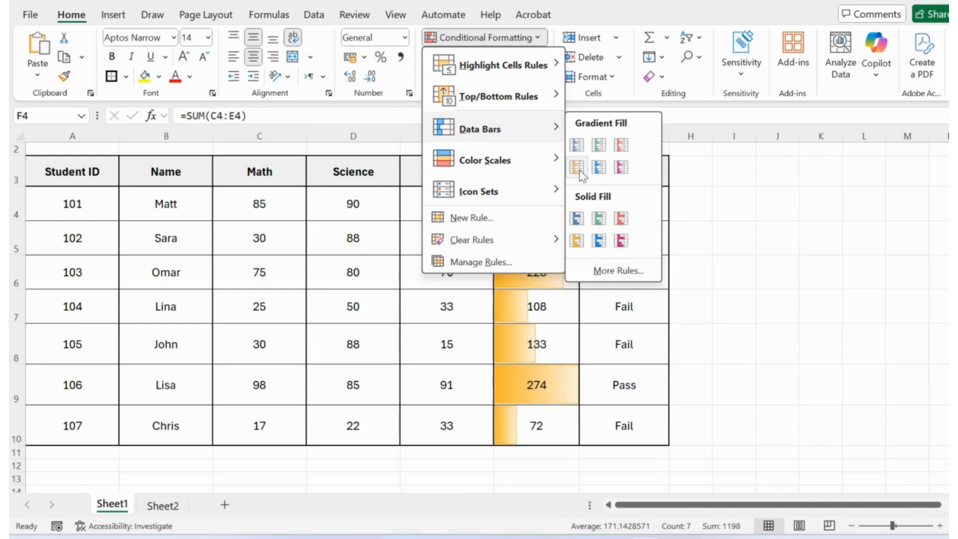
{"action": "left_click", "coordinate": [599, 145]}
{"action": "left_click", "coordinate": [761, 262]}
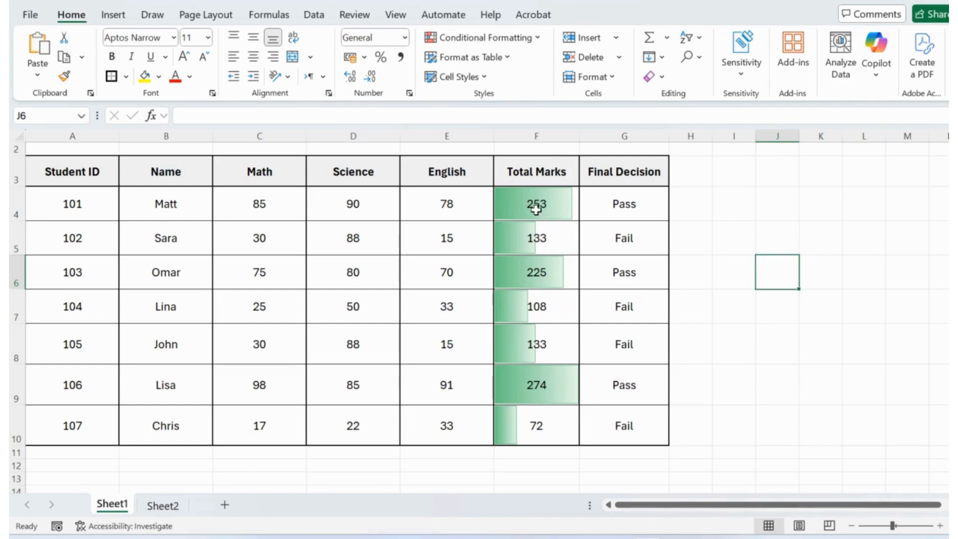
- Clear the data bar conditional formatting from the Total Marks cells F4:F10
{"action": "left_click_drag", "start_coordinate": [536, 216], "coordinate": [536, 424]}
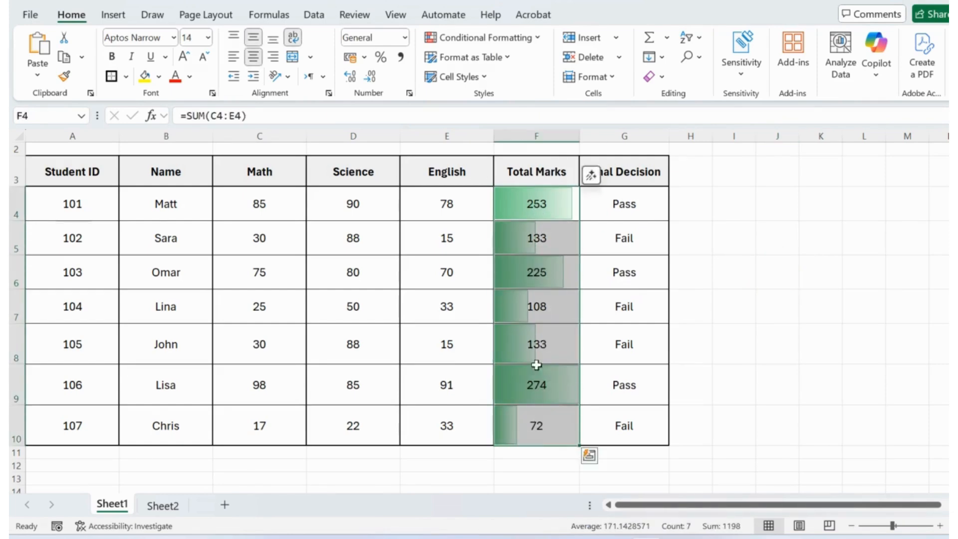
{"action": "left_click", "coordinate": [526, 38]}
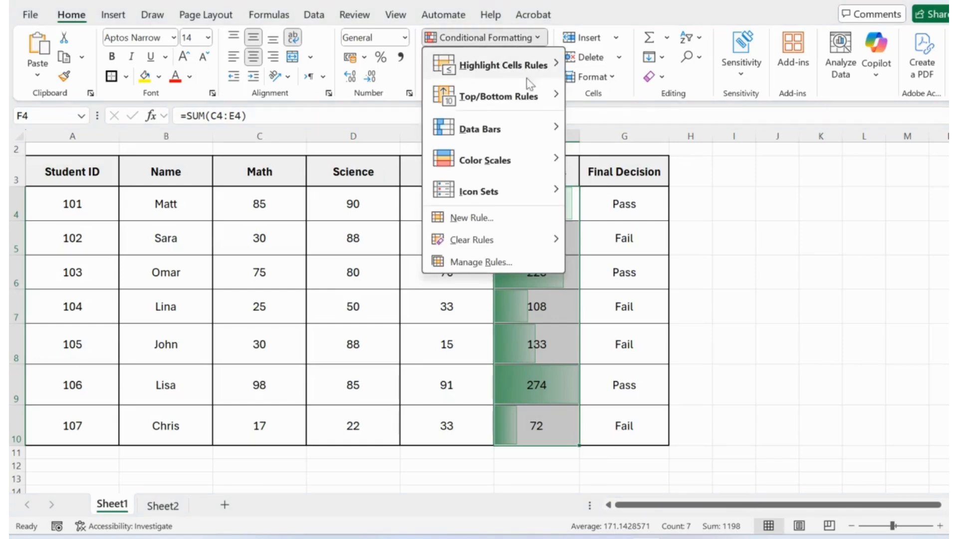
{"action": "mouse_move", "coordinate": [535, 241]}
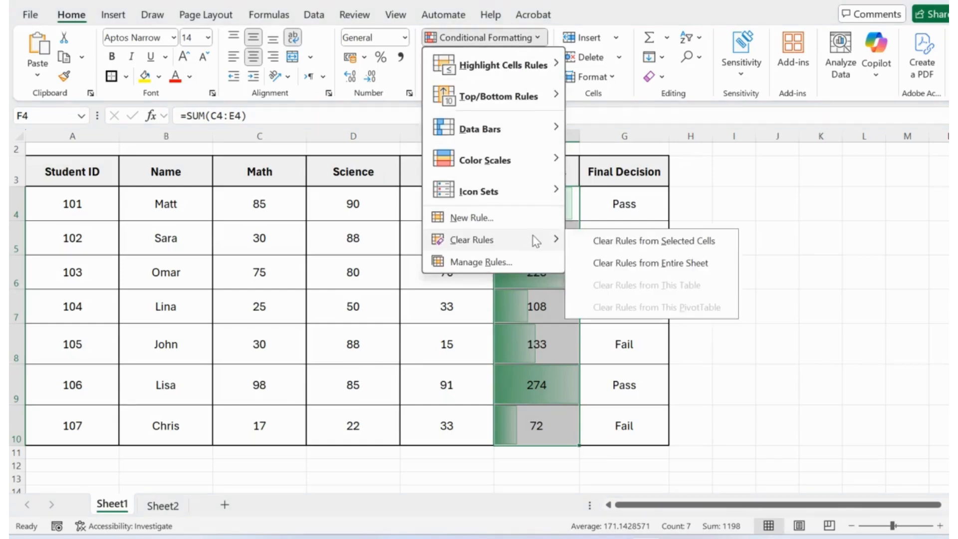
{"action": "left_click", "coordinate": [622, 262]}
- Preview color scales, then apply the three-triangles directional icon set to the Total Marks cells F4:F10
{"action": "left_click", "coordinate": [493, 40]}
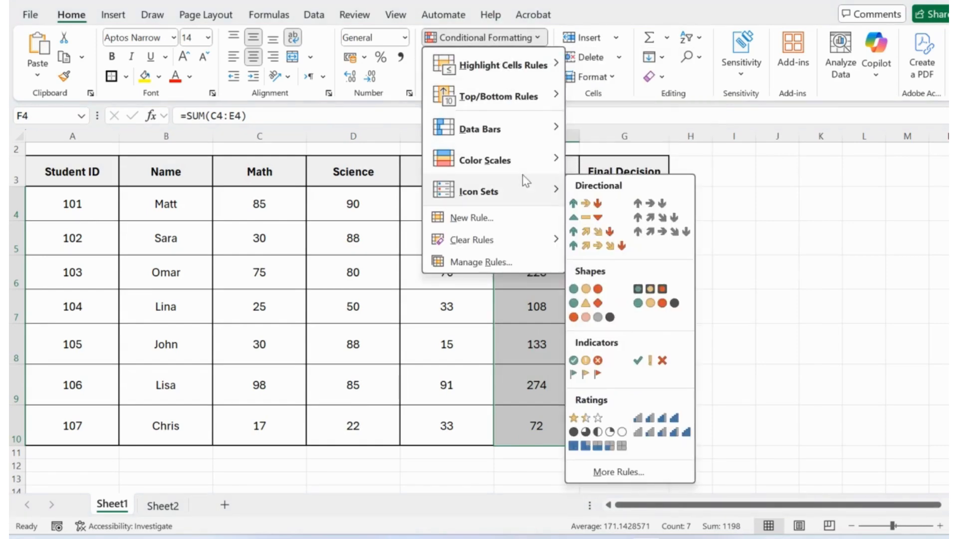
{"action": "mouse_move", "coordinate": [524, 168]}
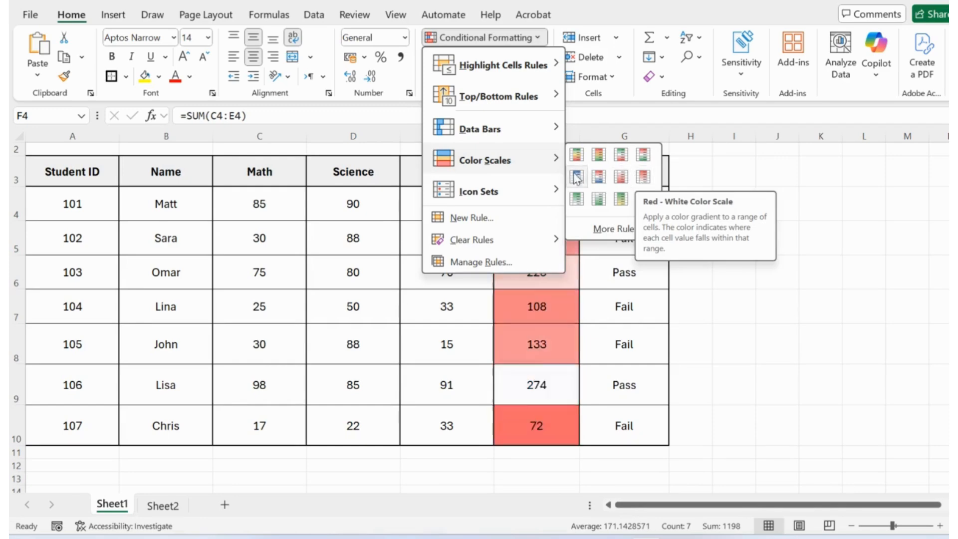
{"action": "mouse_move", "coordinate": [519, 195]}
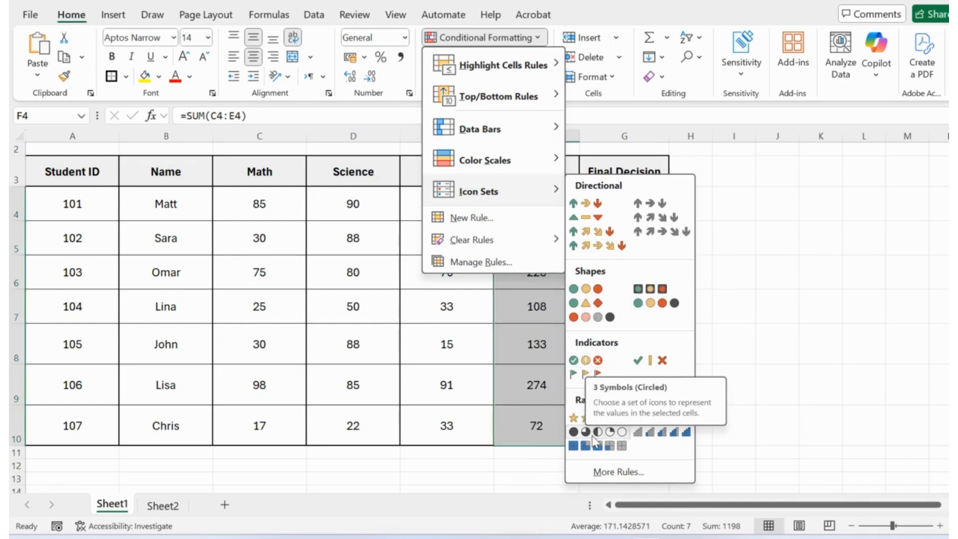
{"action": "left_click", "coordinate": [585, 220]}
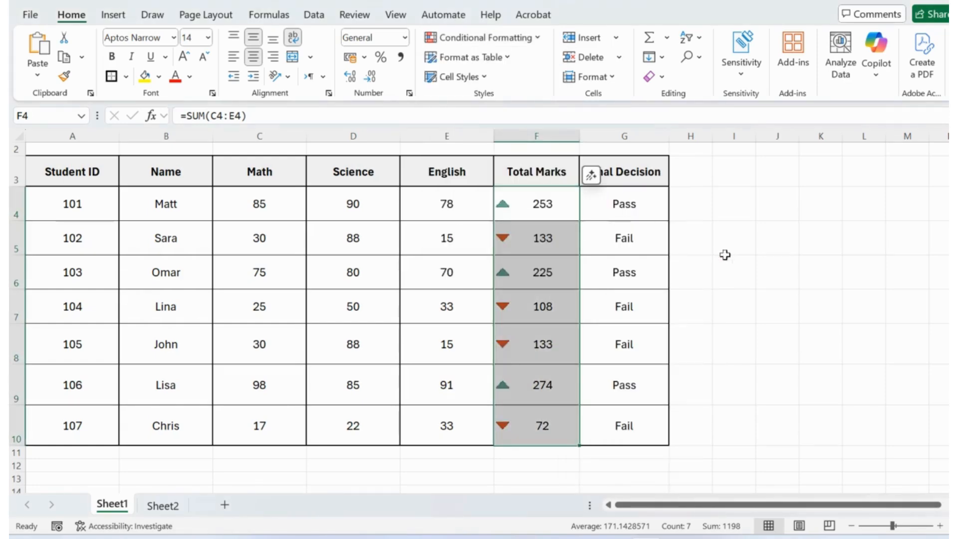
{"action": "left_click", "coordinate": [793, 251]}
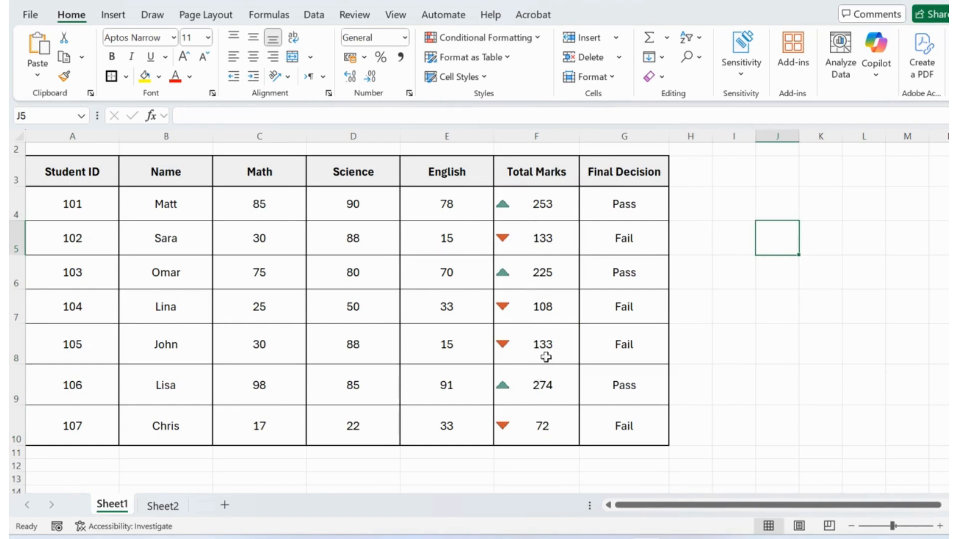
- Start an Equal To highlight rule for the Final Decision cells G4:G10 that matches the value Pass
{"action": "left_click_drag", "start_coordinate": [621, 198], "coordinate": [604, 401]}
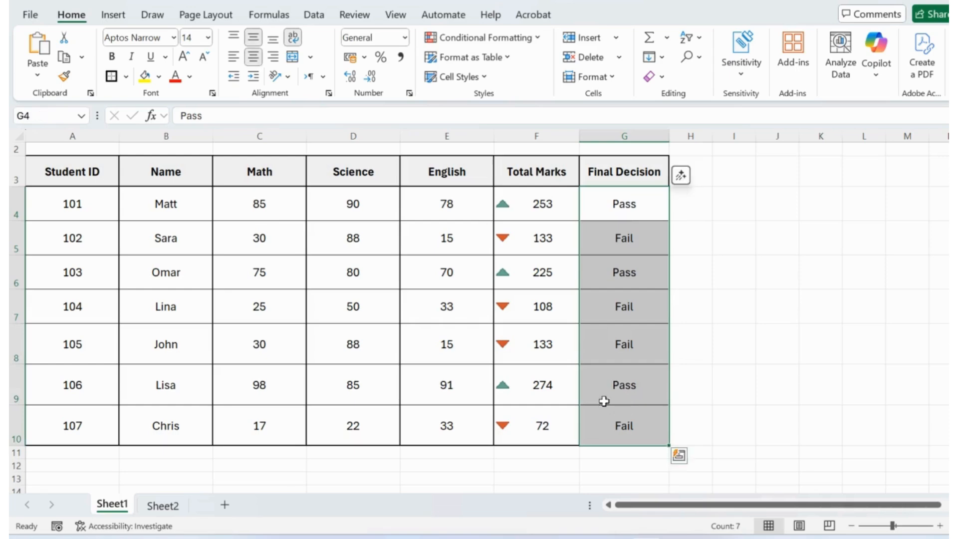
{"action": "left_click", "coordinate": [514, 40]}
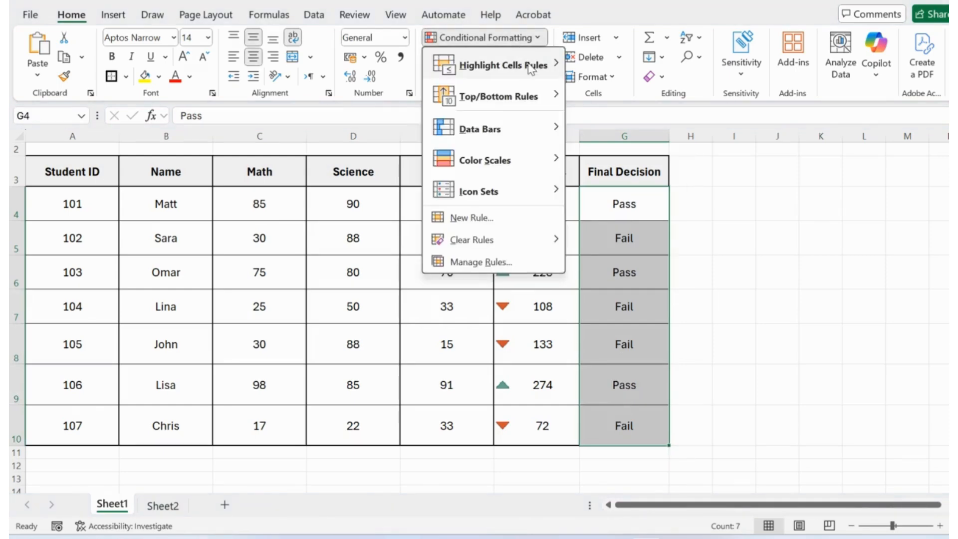
{"action": "mouse_move", "coordinate": [534, 71]}
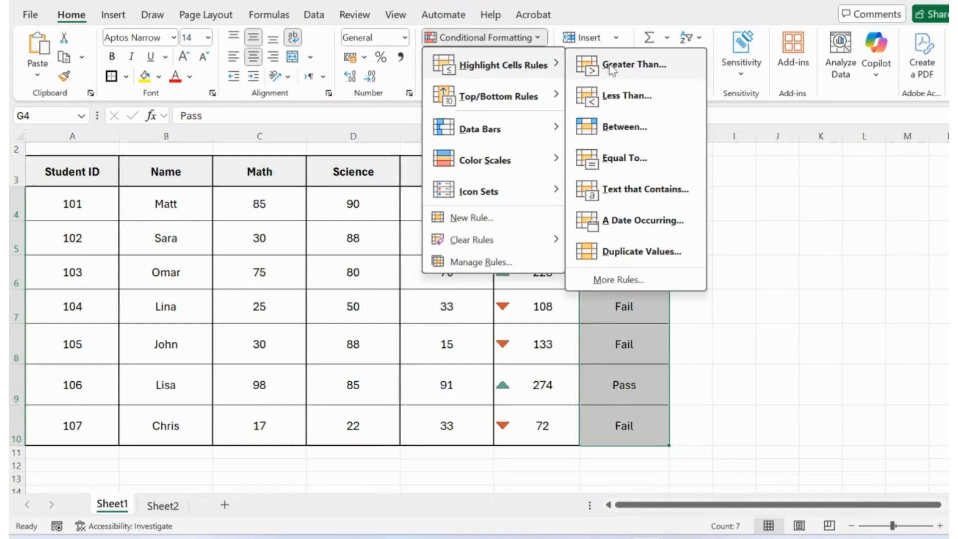
{"action": "left_click", "coordinate": [667, 162]}
{"action": "left_click_drag", "start_coordinate": [566, 190], "coordinate": [262, 112]}
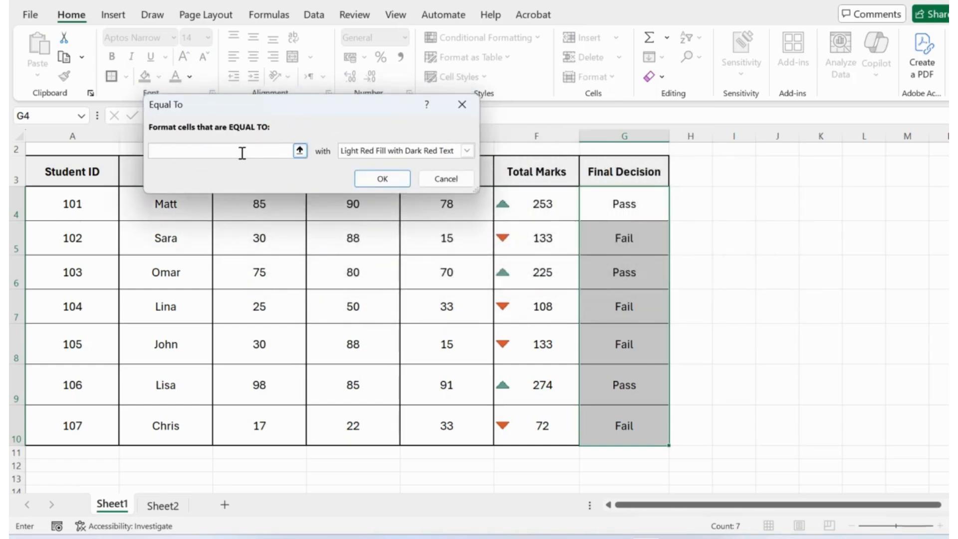
{"action": "type", "text": "Pass"}
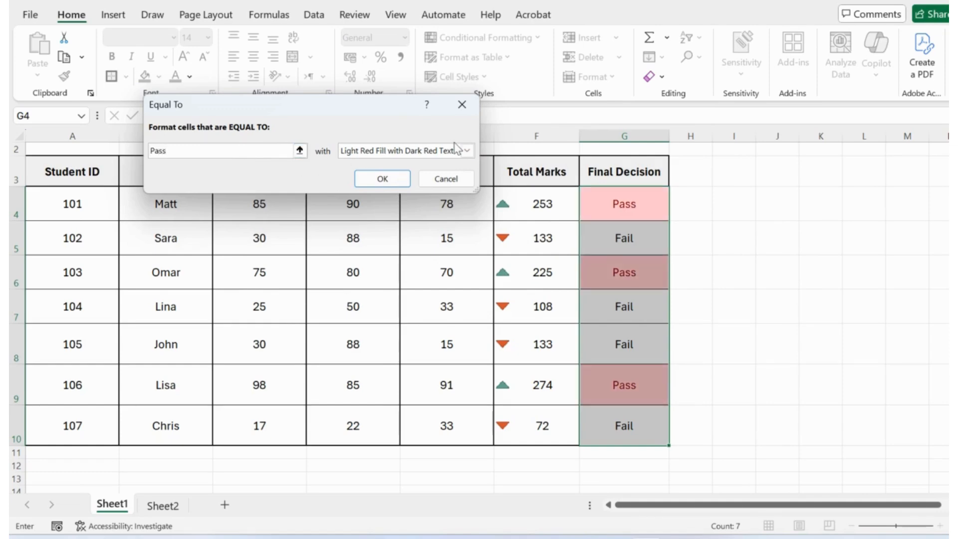
- Set the Pass rule's format to Green Fill with Dark Green Text and apply the rule
{"action": "left_click", "coordinate": [467, 150]}
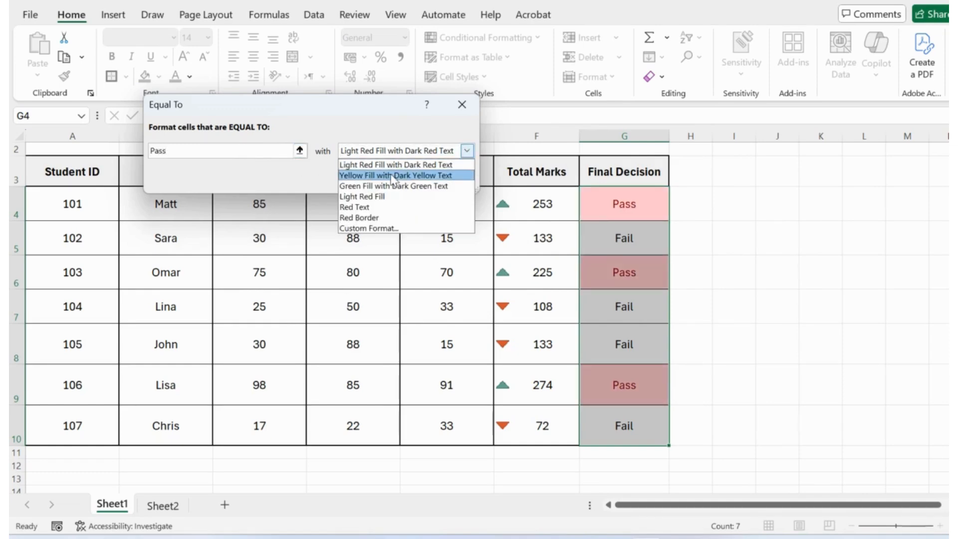
{"action": "left_click", "coordinate": [399, 175]}
{"action": "left_click", "coordinate": [467, 151]}
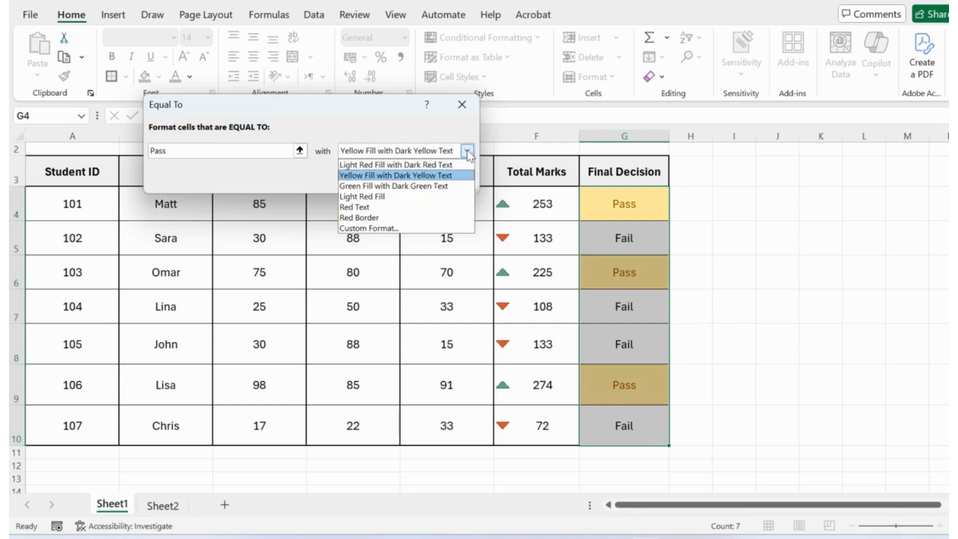
{"action": "left_click", "coordinate": [378, 187]}
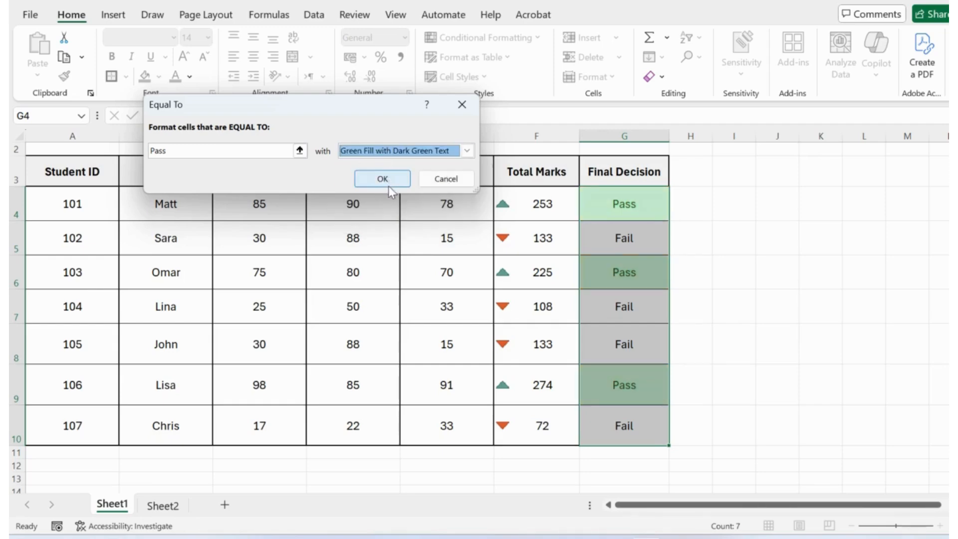
{"action": "left_click", "coordinate": [388, 181]}
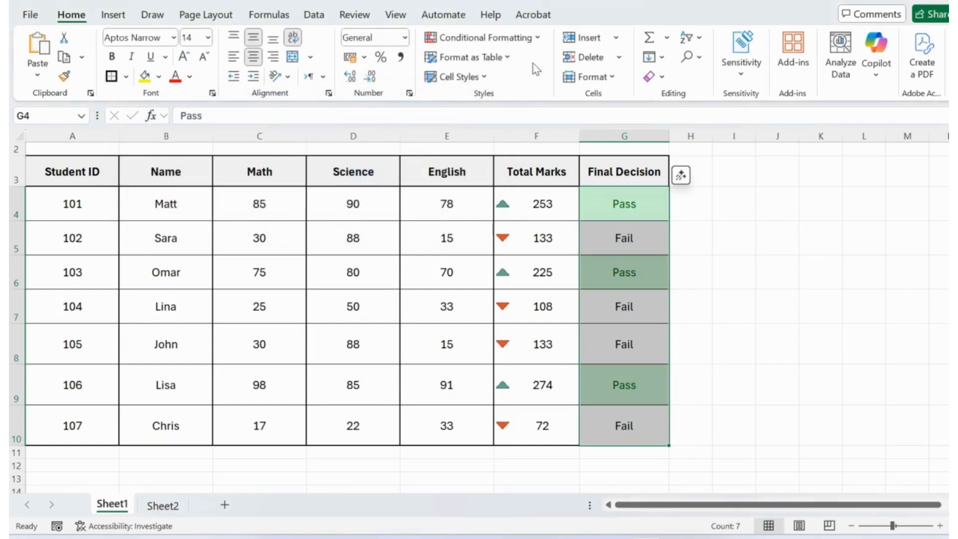
- Add an Equal To highlight rule to the Final Decision cells G4:G10 that formats Fail with Light Red Fill with Dark Red Text
{"action": "left_click", "coordinate": [533, 37]}
{"action": "mouse_move", "coordinate": [533, 111]}
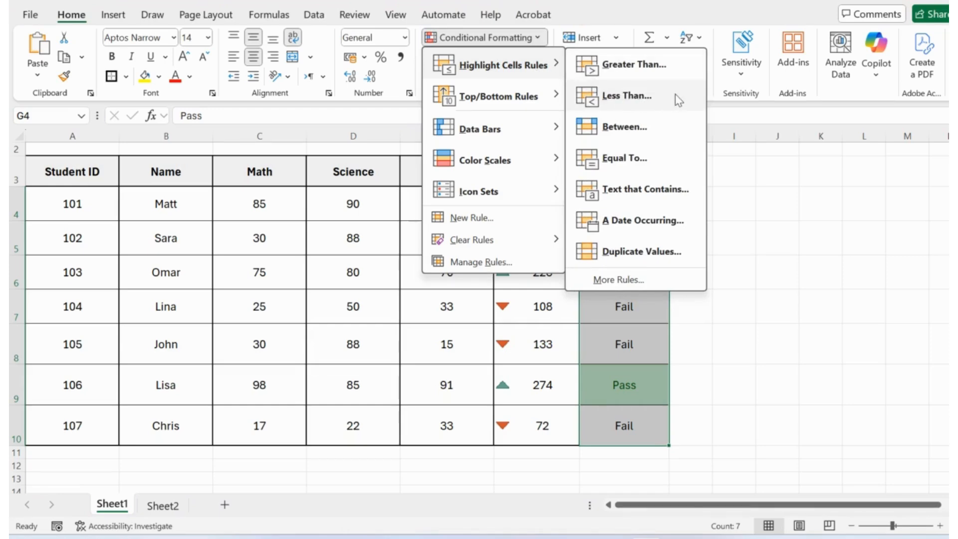
{"action": "left_click", "coordinate": [668, 160]}
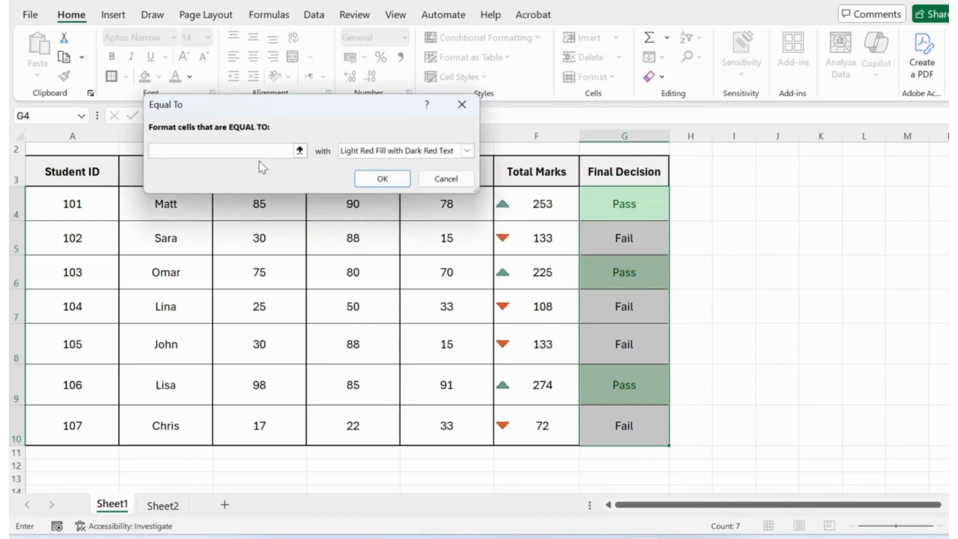
{"action": "type", "text": "F"}
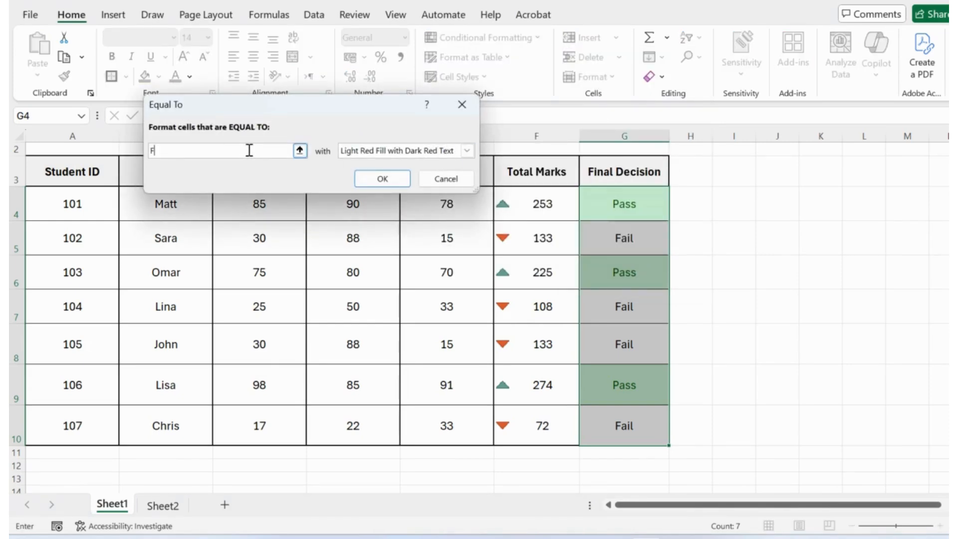
{"action": "type", "text": "ail"}
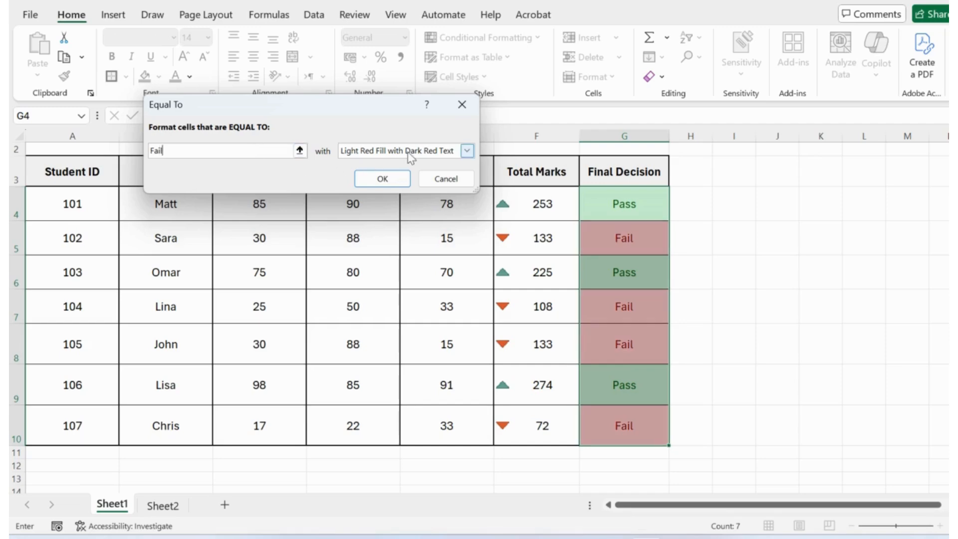
{"action": "left_click", "coordinate": [382, 178]}
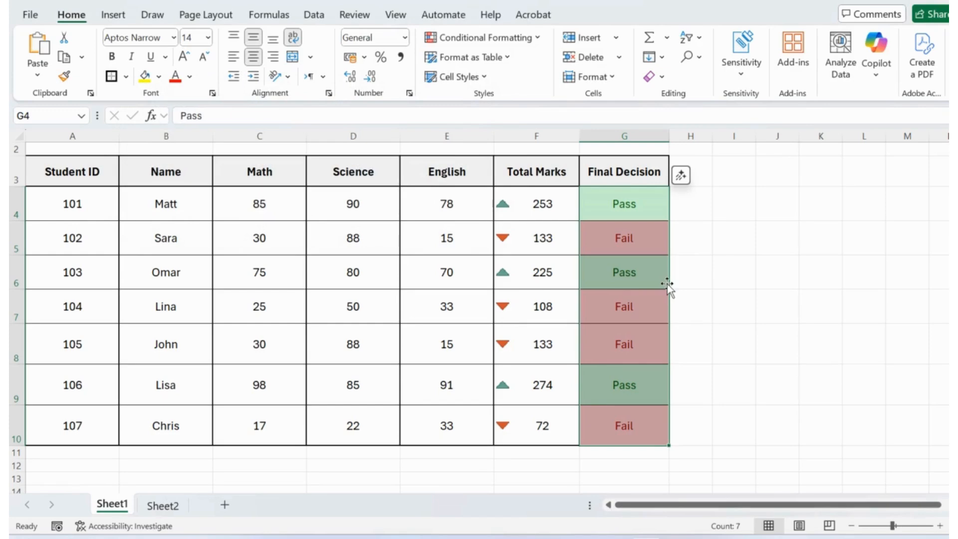
{"action": "left_click", "coordinate": [730, 252]}
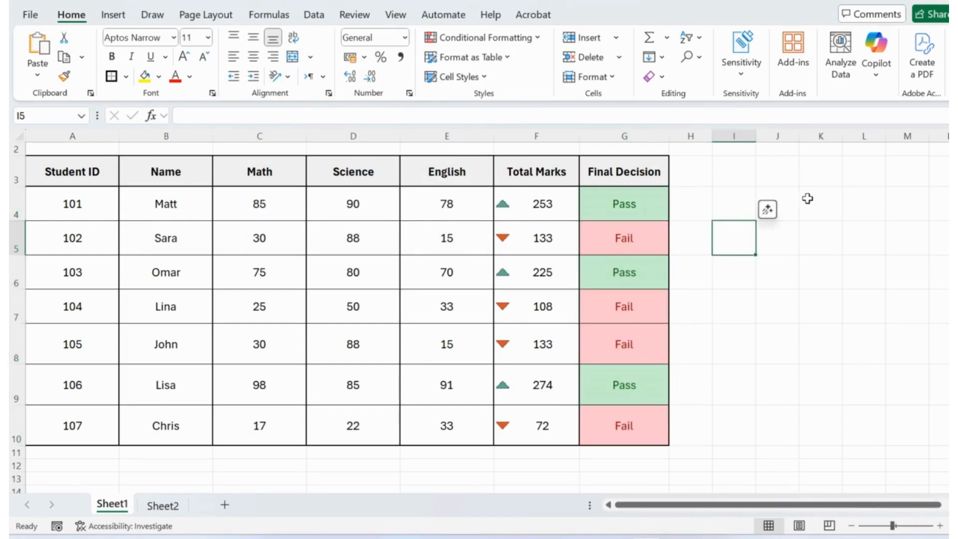
- Clear the green-fill conditional formatting rule from the selected Total Marks cells F4:F10
{"action": "left_click", "coordinate": [483, 37]}
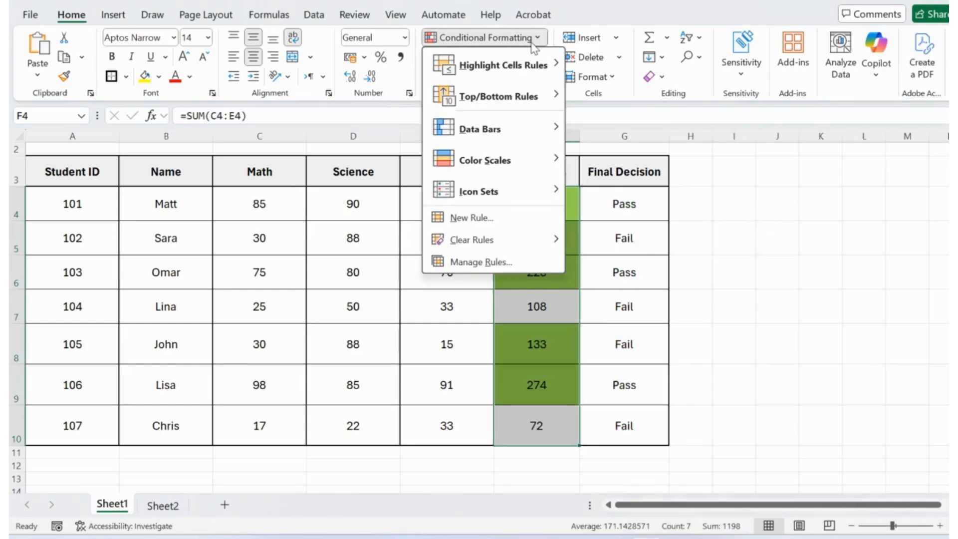
{"action": "mouse_move", "coordinate": [549, 242]}
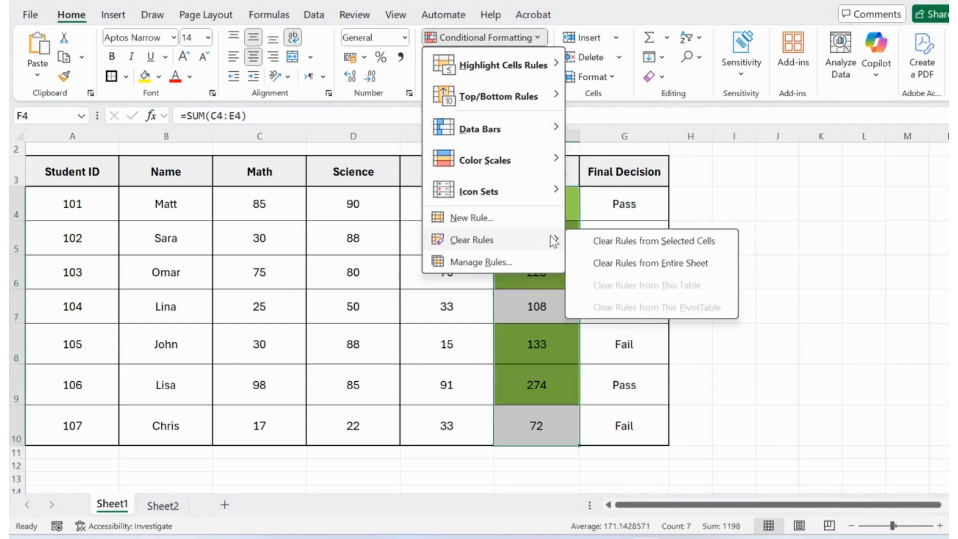
{"action": "left_click", "coordinate": [599, 242]}
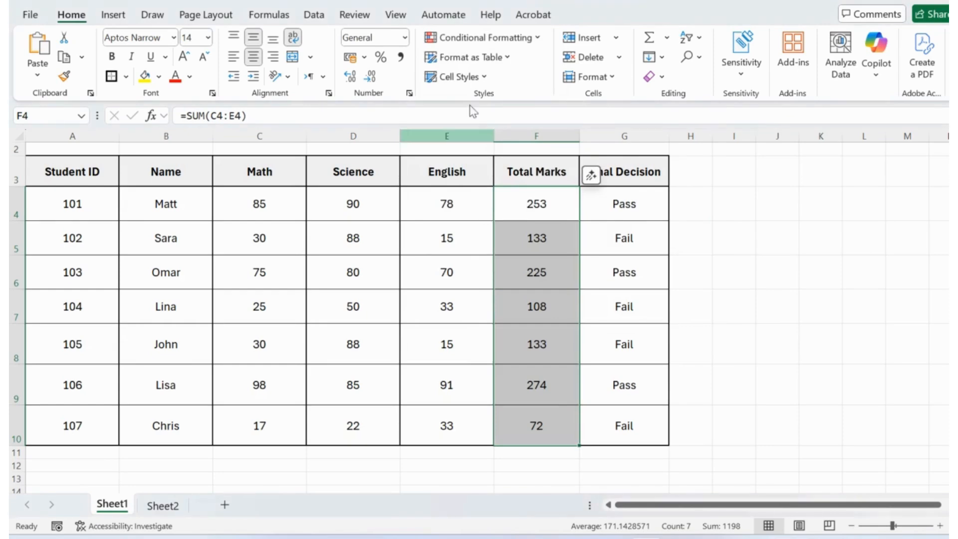
- Apply green gradient-fill data bars to the Total Marks cells F4:F10
{"action": "left_click", "coordinate": [480, 38]}
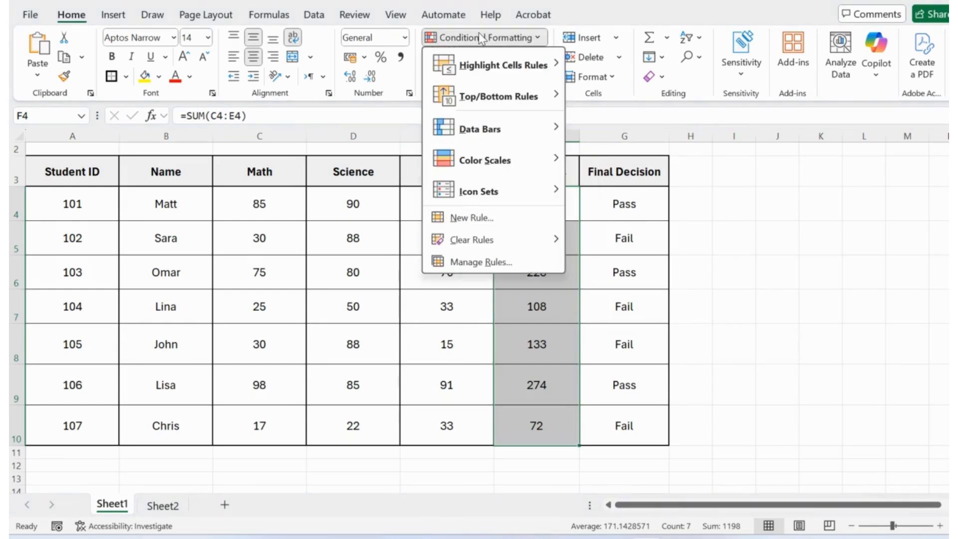
{"action": "mouse_move", "coordinate": [524, 130]}
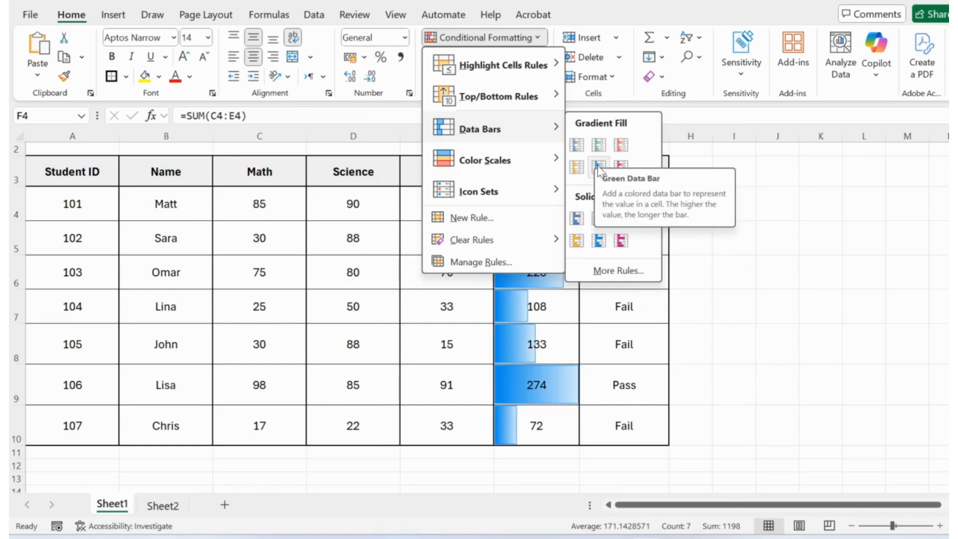
{"action": "left_click", "coordinate": [604, 149]}
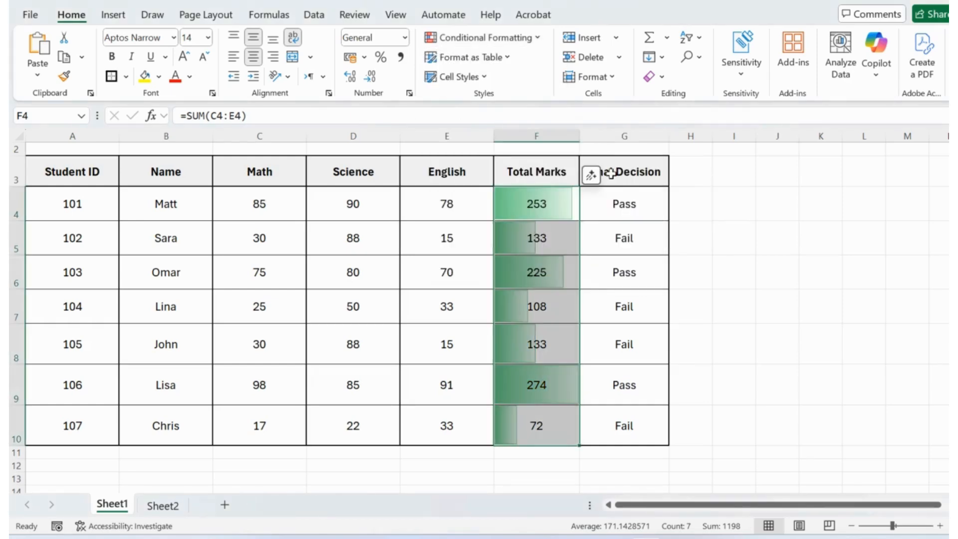
{"action": "left_click", "coordinate": [760, 265]}
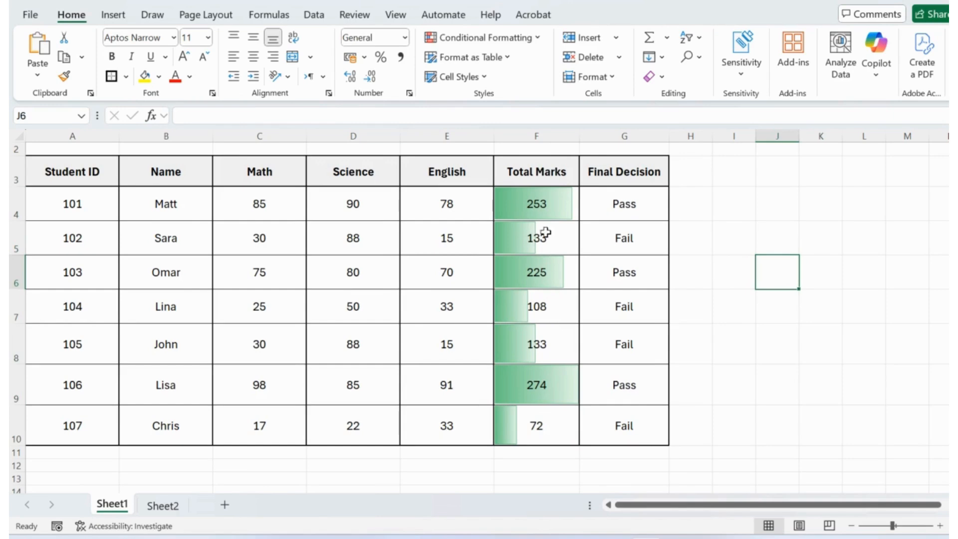
- Remove the green data bars from the Total Marks cells F4:F10
{"action": "left_click_drag", "start_coordinate": [536, 209], "coordinate": [538, 424]}
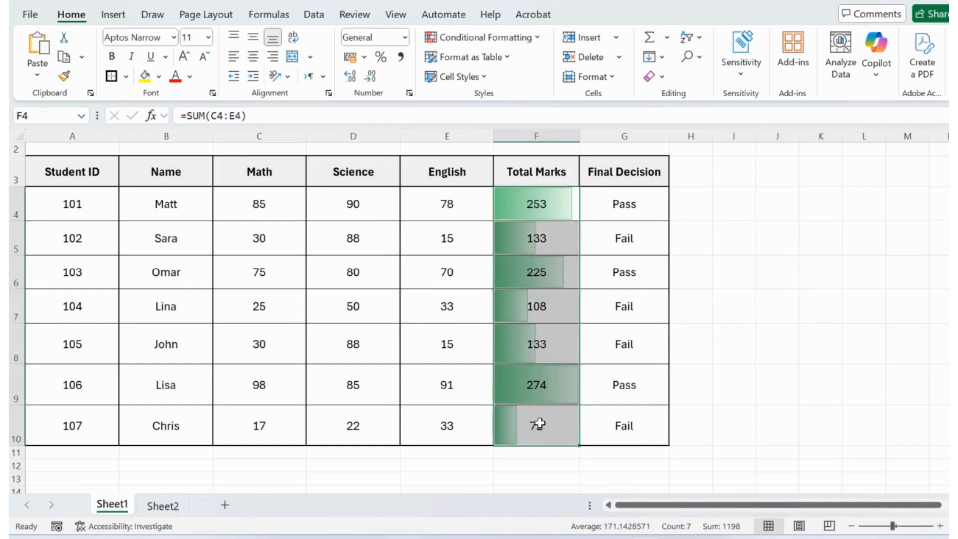
{"action": "left_click", "coordinate": [518, 39]}
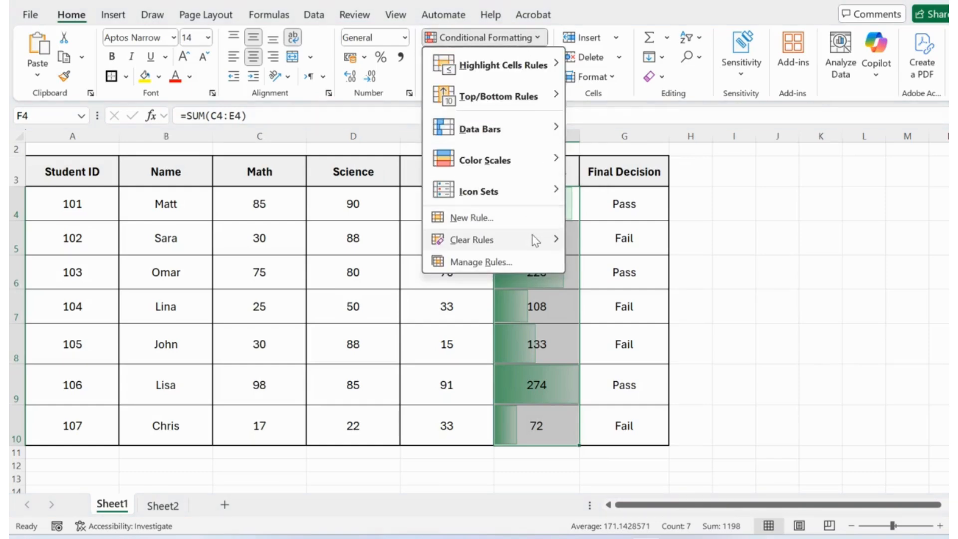
{"action": "mouse_move", "coordinate": [536, 241]}
{"action": "left_click", "coordinate": [607, 241]}
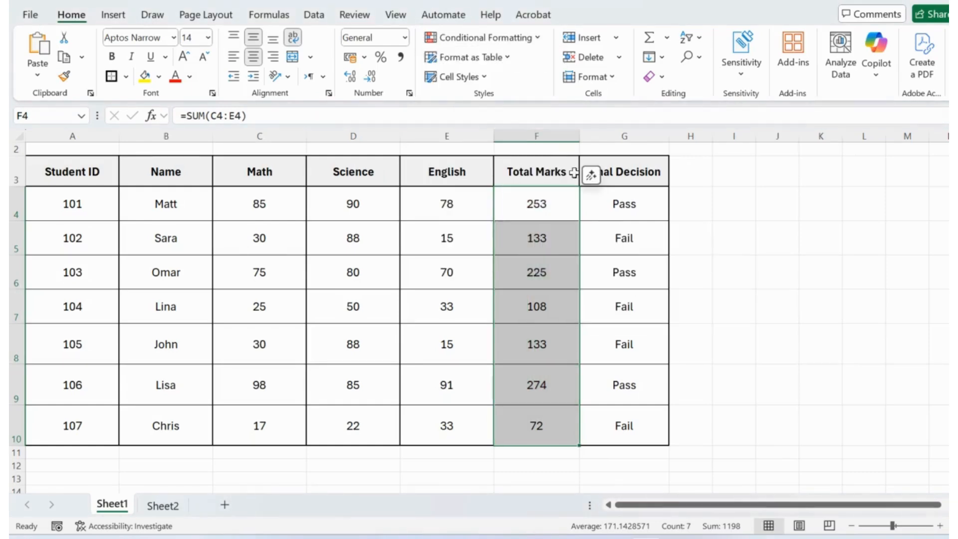
- Apply the 3 Triangles directional icon set to the Total Marks cells F4:F10
{"action": "left_click", "coordinate": [496, 39]}
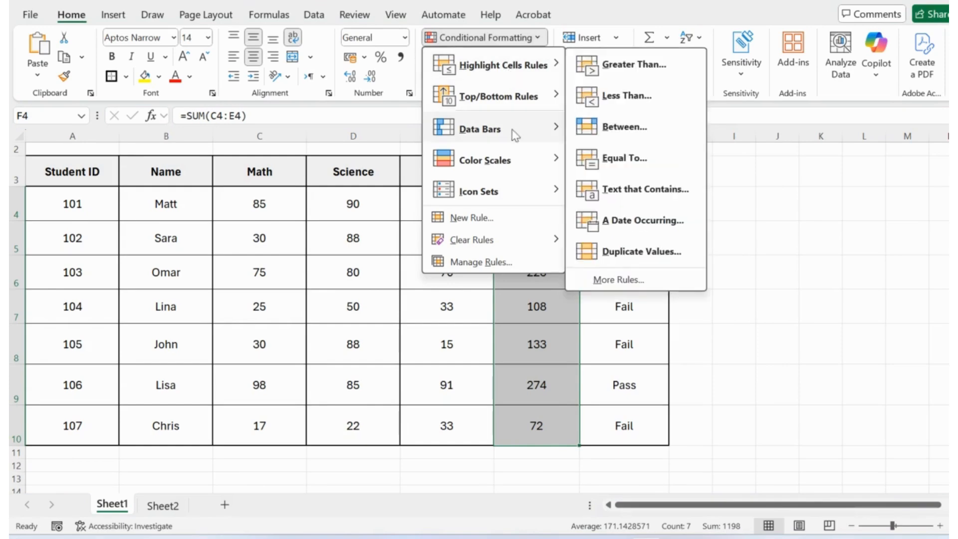
{"action": "mouse_move", "coordinate": [522, 176]}
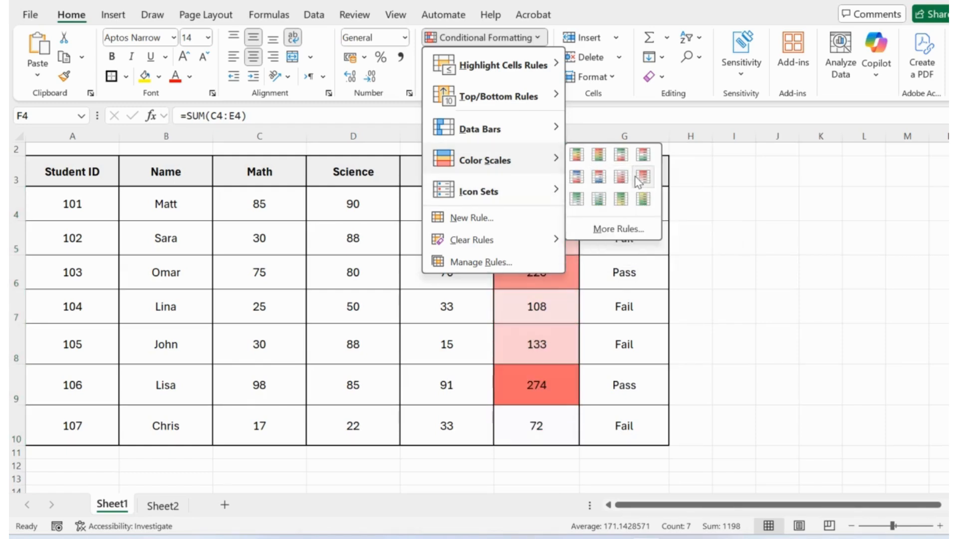
{"action": "mouse_move", "coordinate": [515, 199]}
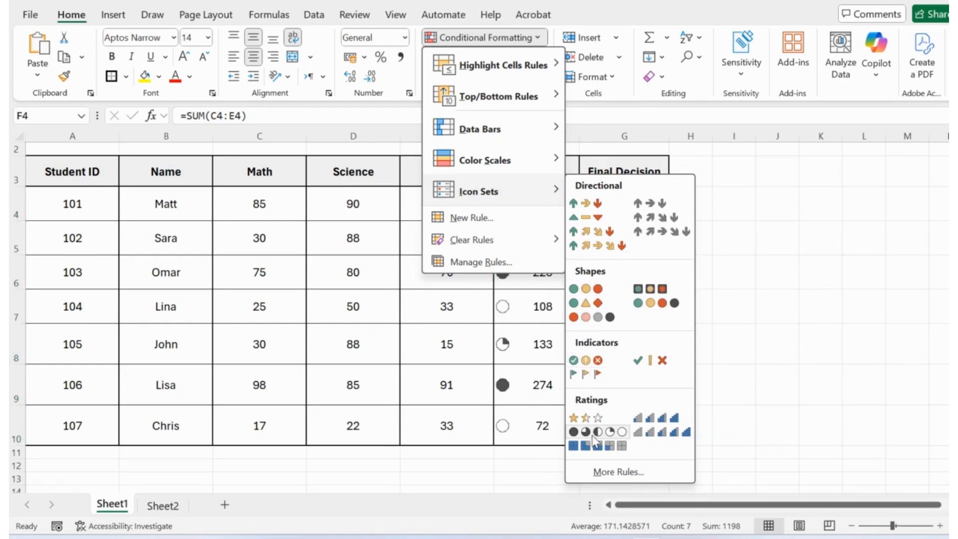
{"action": "left_click", "coordinate": [586, 219]}
{"action": "left_click", "coordinate": [793, 250]}
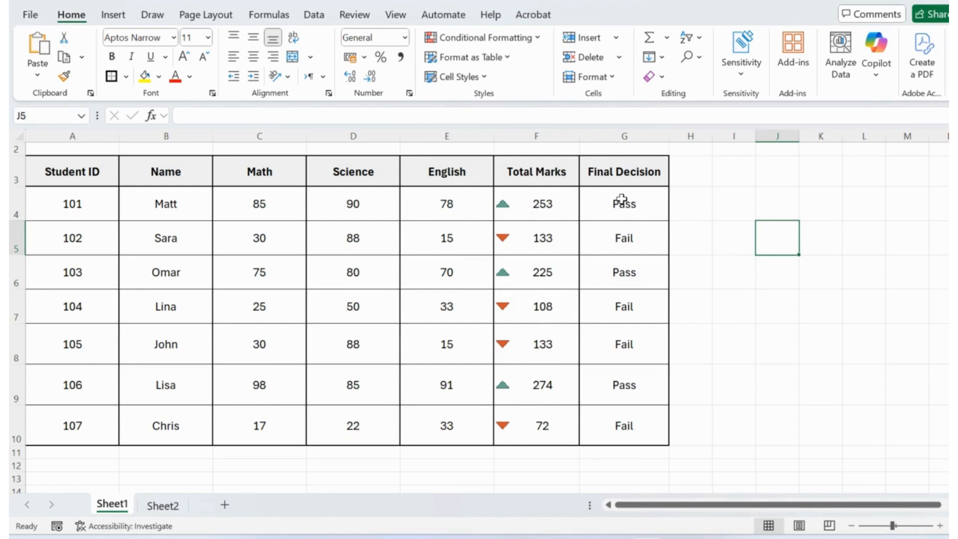
- Add an Equal To highlight rule to the Final Decision cells G4:G10 that formats Pass with Green Fill with Dark Green Text
{"action": "left_click_drag", "start_coordinate": [621, 200], "coordinate": [623, 419]}
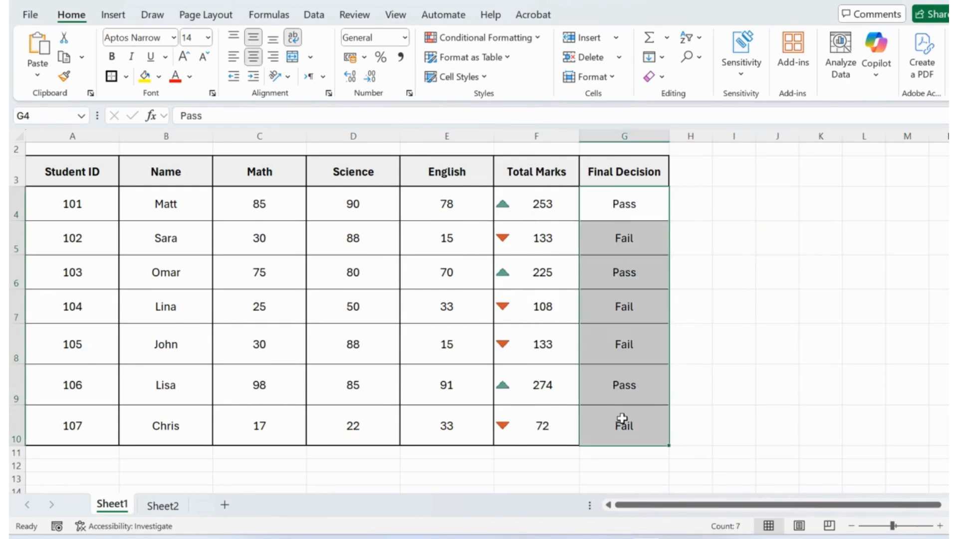
{"action": "left_click", "coordinate": [515, 38]}
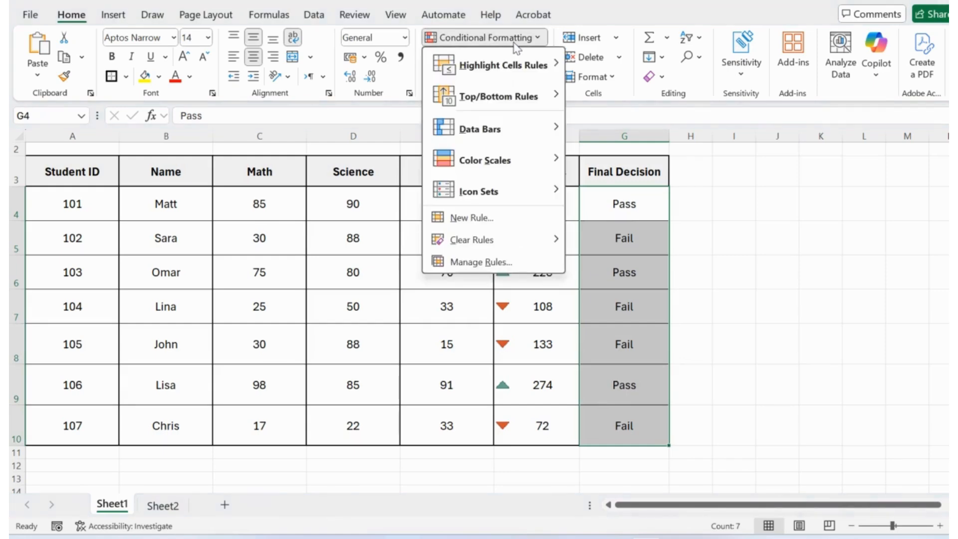
{"action": "mouse_move", "coordinate": [532, 68]}
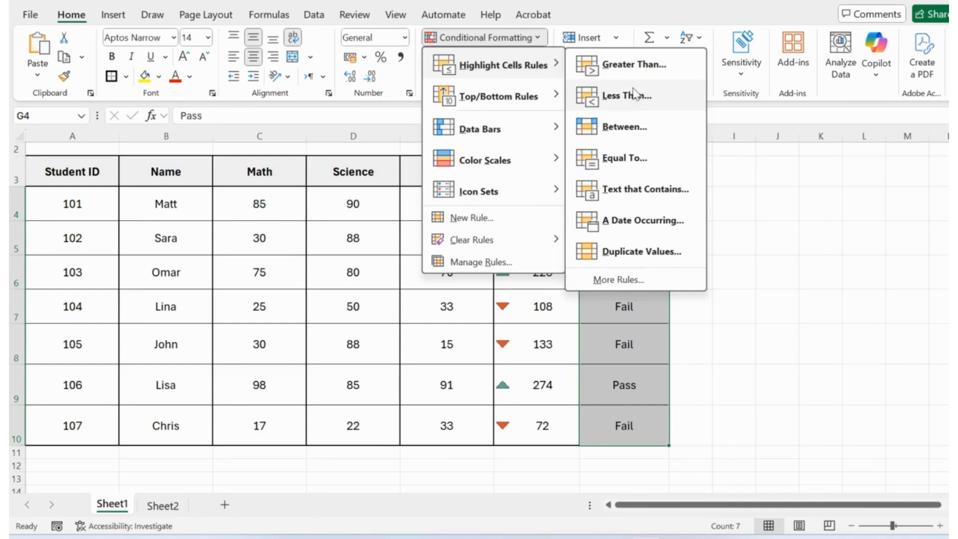
{"action": "left_click", "coordinate": [668, 163]}
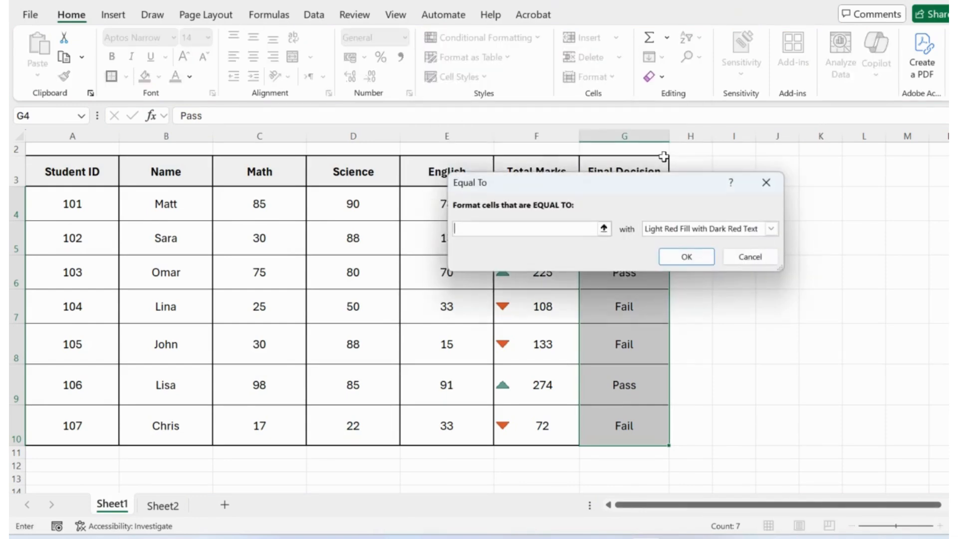
{"action": "left_click_drag", "start_coordinate": [563, 185], "coordinate": [246, 103]}
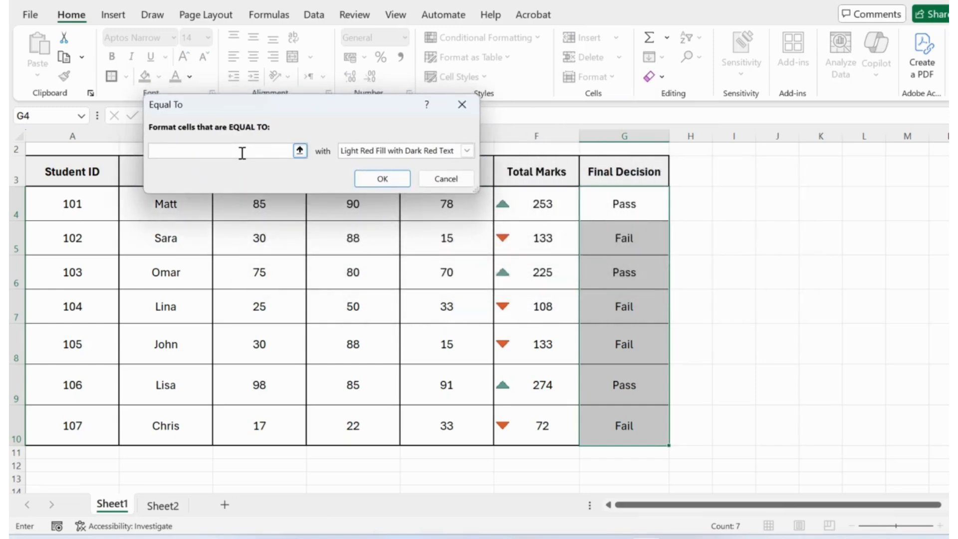
{"action": "type", "text": "Pass"}
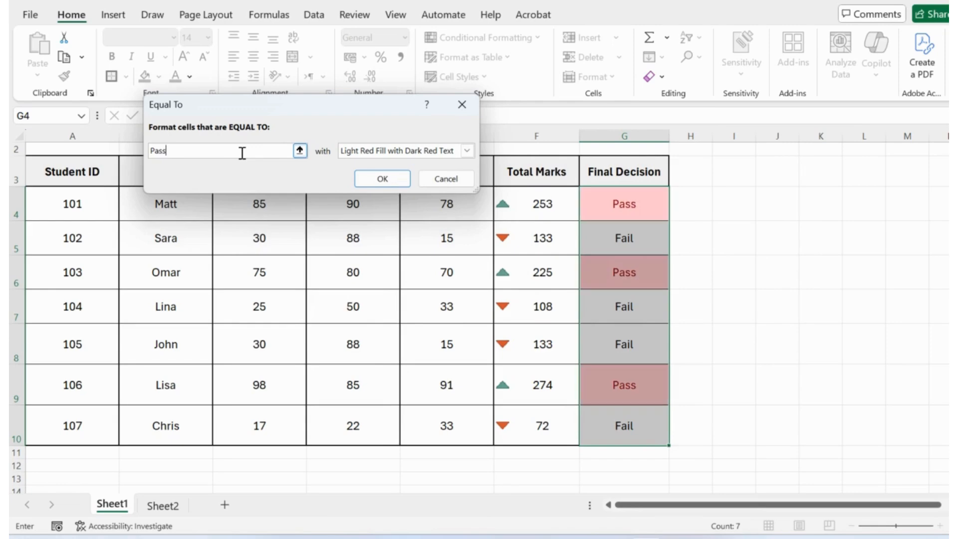
{"action": "left_click", "coordinate": [467, 151]}
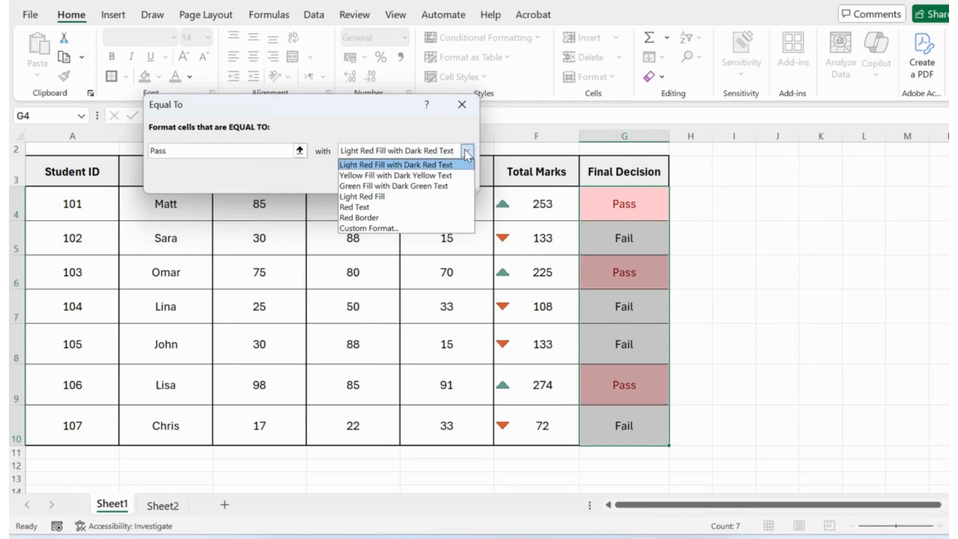
{"action": "left_click", "coordinate": [402, 175]}
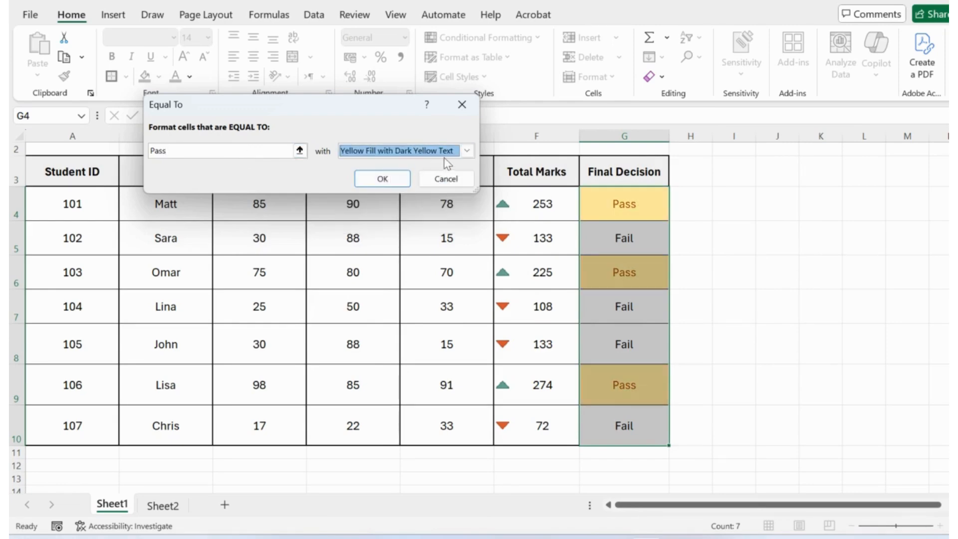
{"action": "left_click", "coordinate": [467, 151]}
{"action": "left_click", "coordinate": [383, 187]}
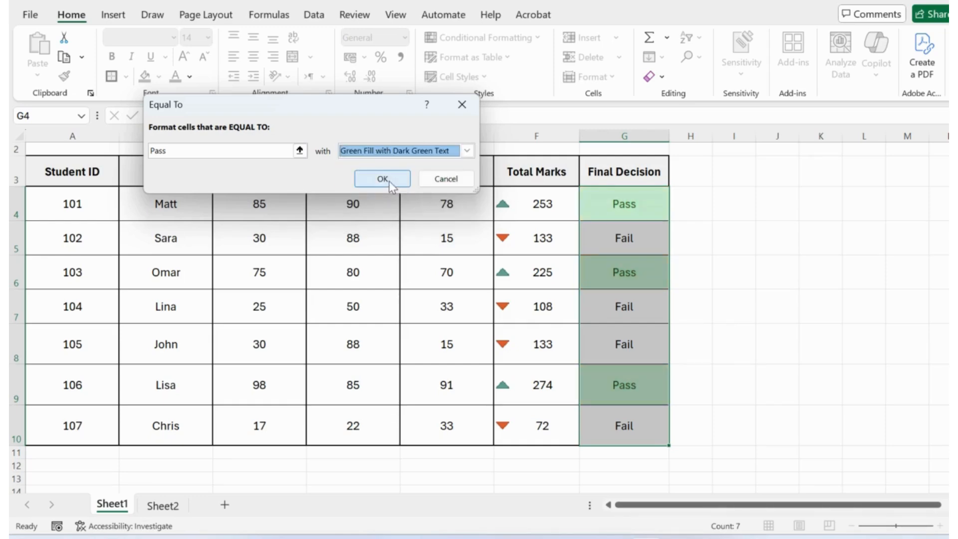
{"action": "left_click", "coordinate": [383, 179]}
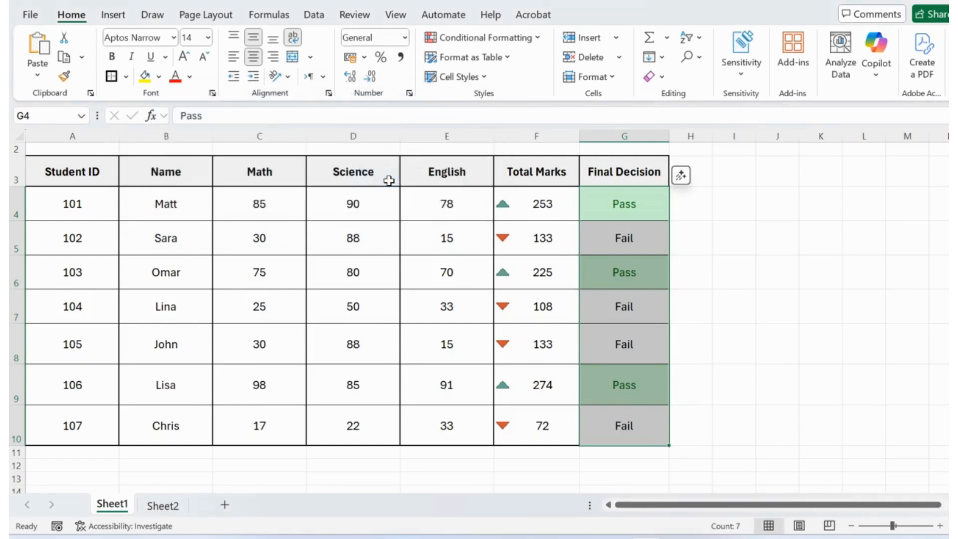
- Add a second Equal To rule to Final Decision cells G4:G10, formatting Fail with Light Red Fill with Dark Red Text, and deselect the range
{"action": "left_click", "coordinate": [533, 39]}
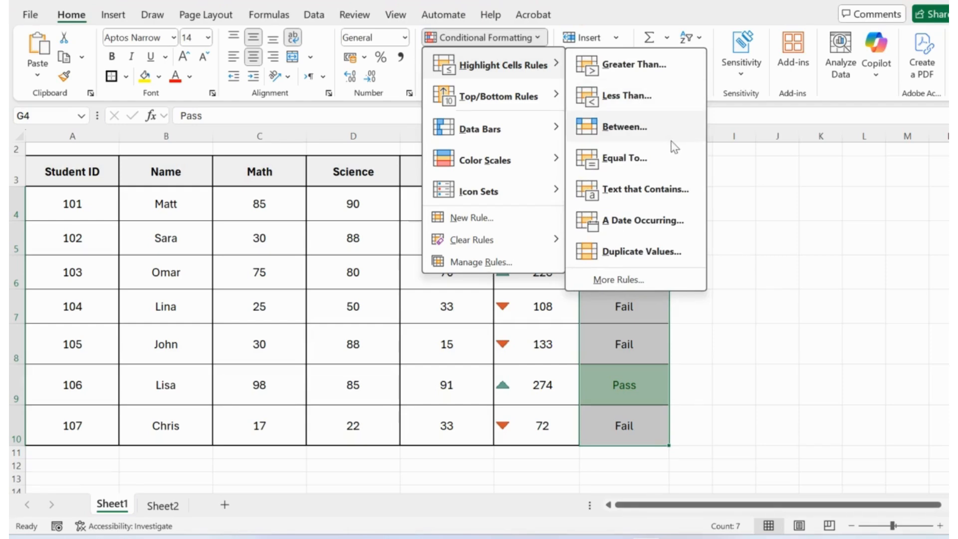
{"action": "left_click", "coordinate": [669, 160]}
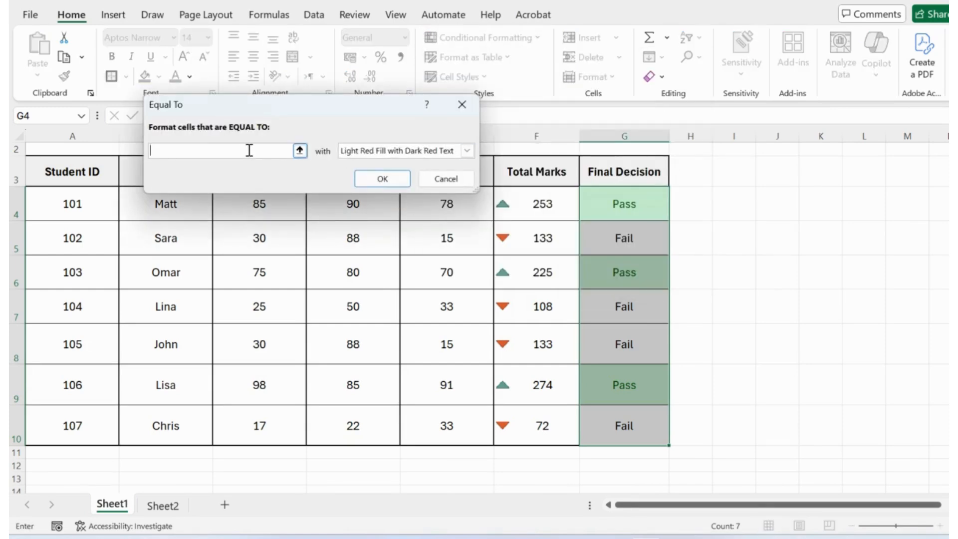
{"action": "type", "text": "Fail"}
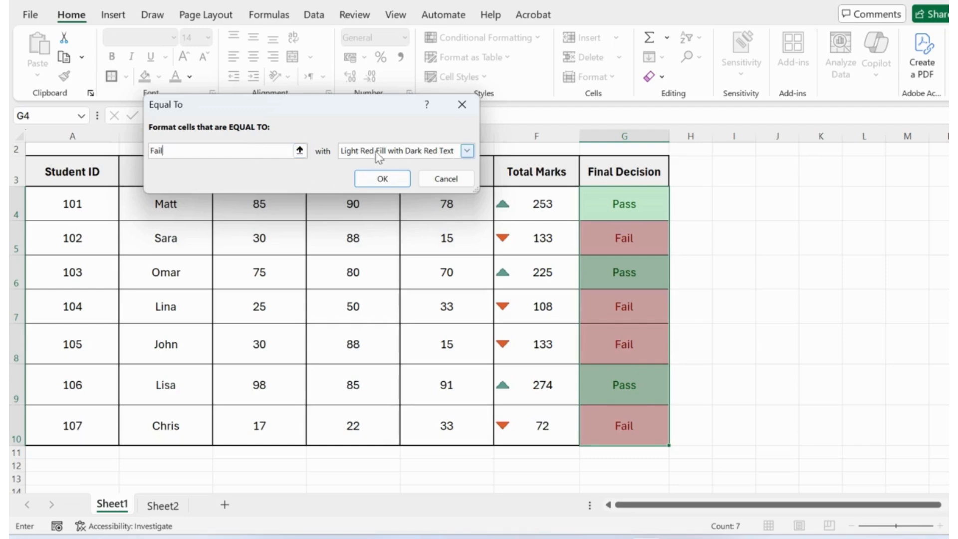
{"action": "left_click", "coordinate": [382, 179]}
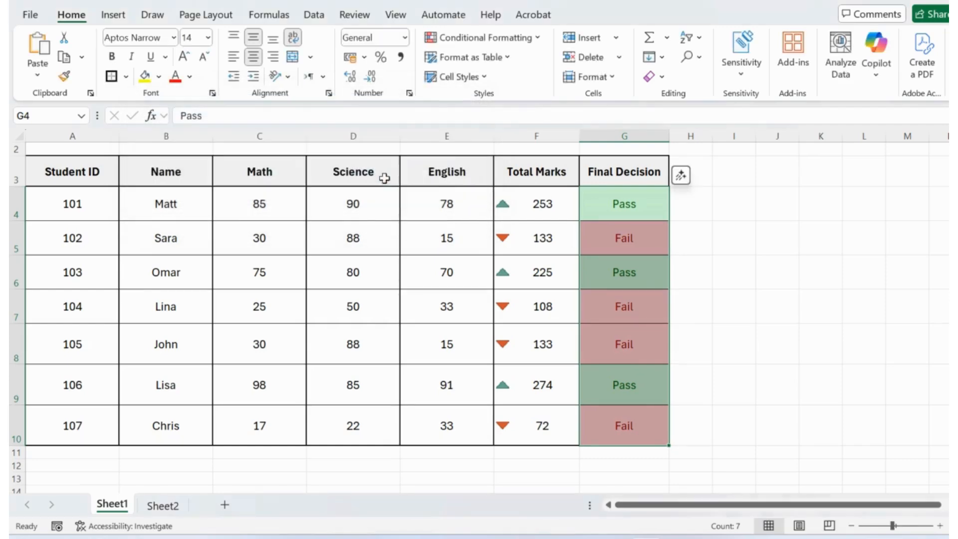
{"action": "left_click", "coordinate": [730, 254]}
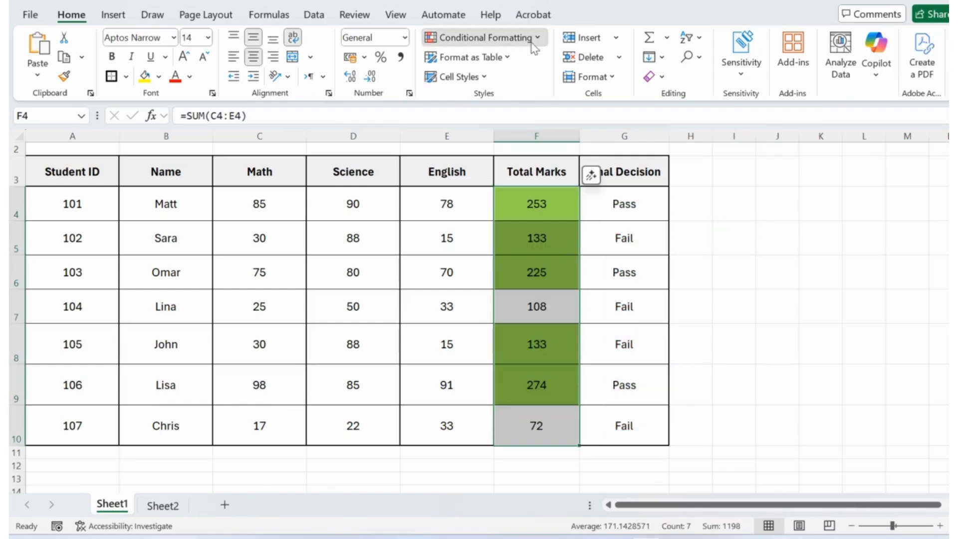
- Clear the green-fill conditional formatting from the selected Total Marks cells F4:F10 only
{"action": "left_click", "coordinate": [535, 40]}
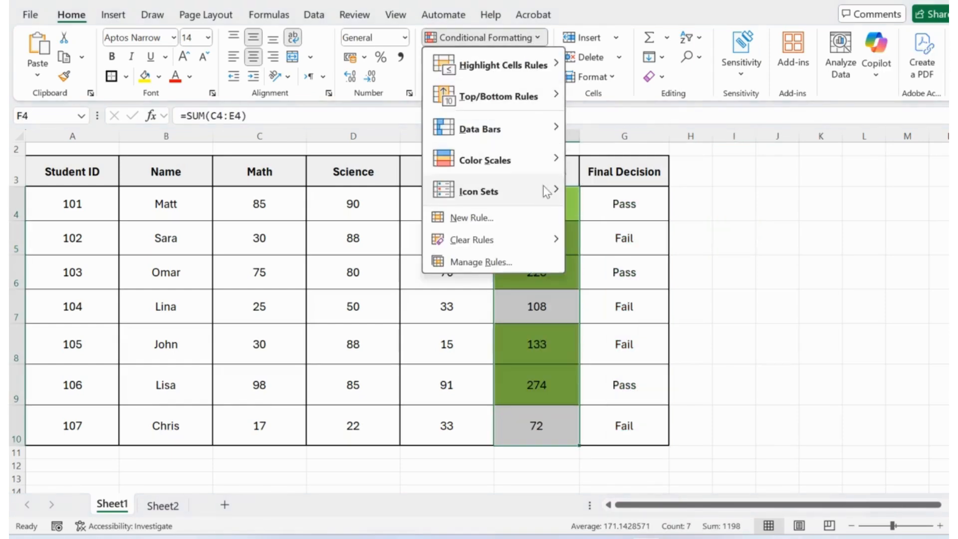
{"action": "mouse_move", "coordinate": [549, 237]}
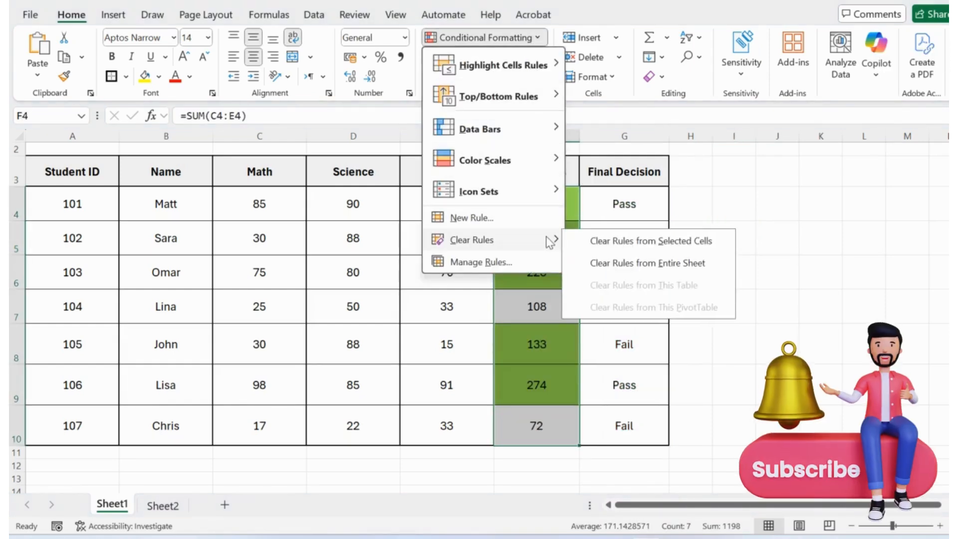
{"action": "left_click", "coordinate": [598, 240]}
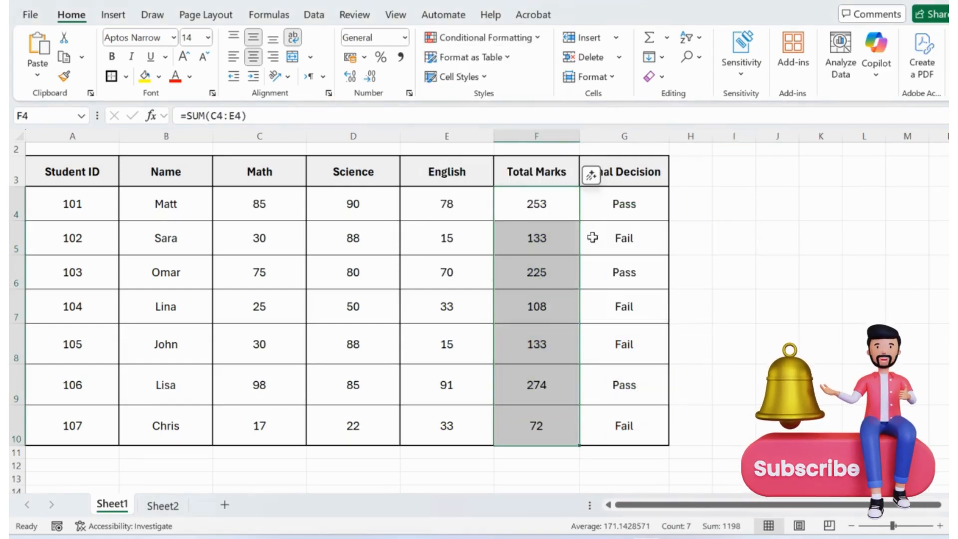
{"action": "left_click", "coordinate": [479, 36]}
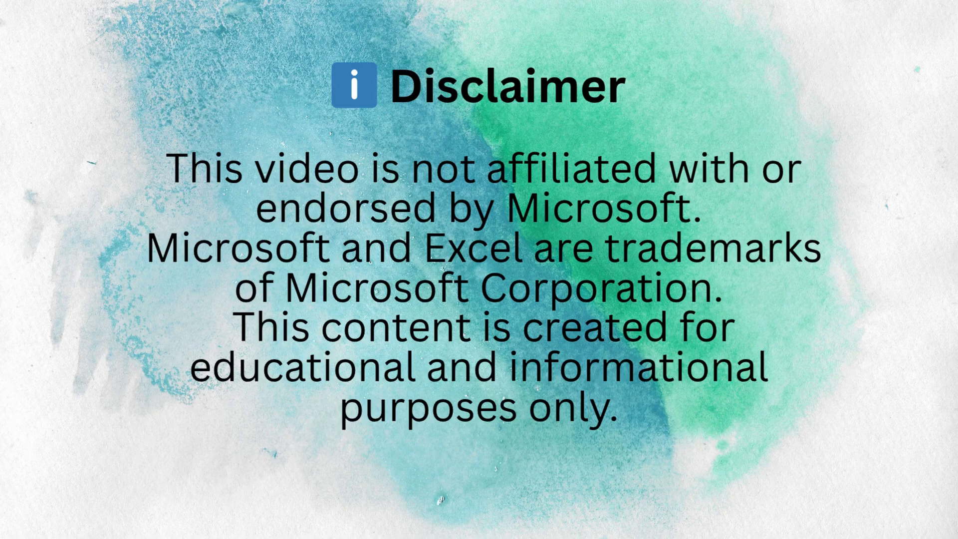